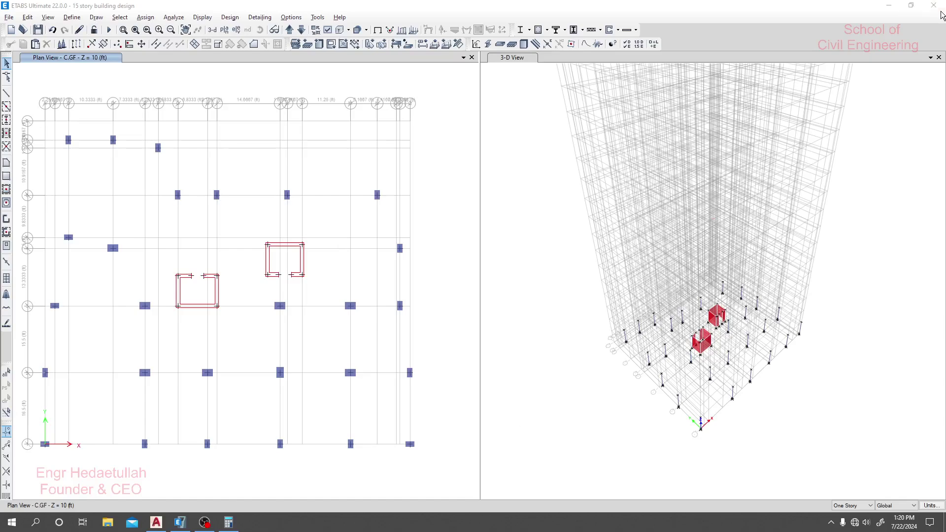
Close the 3-D view, leaving only the ground-floor plan, and bring up the AutoCAD drawing
{"action": "left_click", "coordinate": [942, 9]}
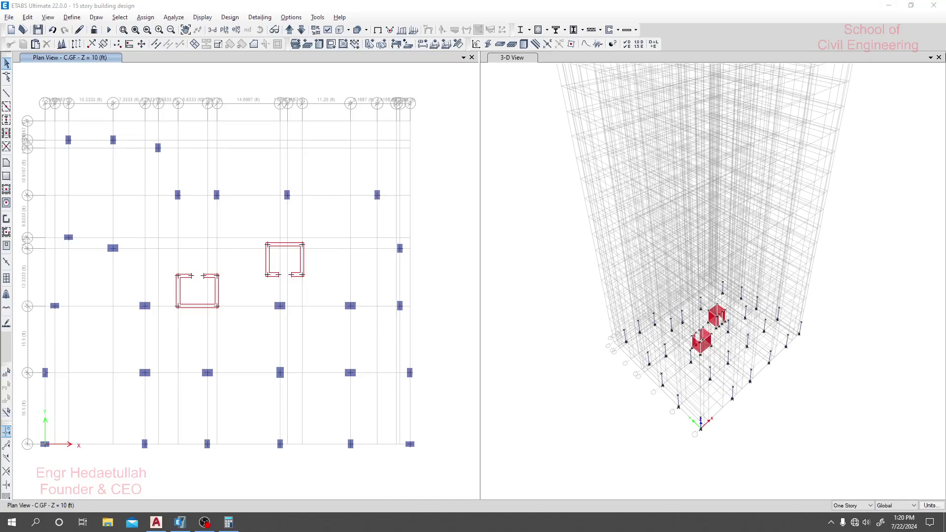
{"action": "left_click", "coordinate": [939, 58]}
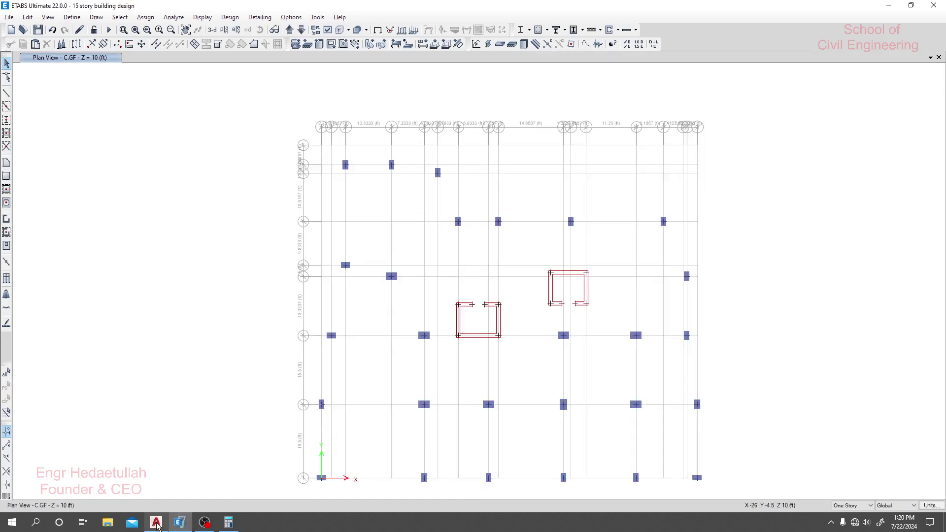
{"action": "left_click", "coordinate": [162, 525]}
Move the ETABS window to the left half of the screen at full height
{"action": "left_click_drag", "start_coordinate": [408, 8], "coordinate": [249, 31]}
{"action": "double_click", "coordinate": [245, 23]}
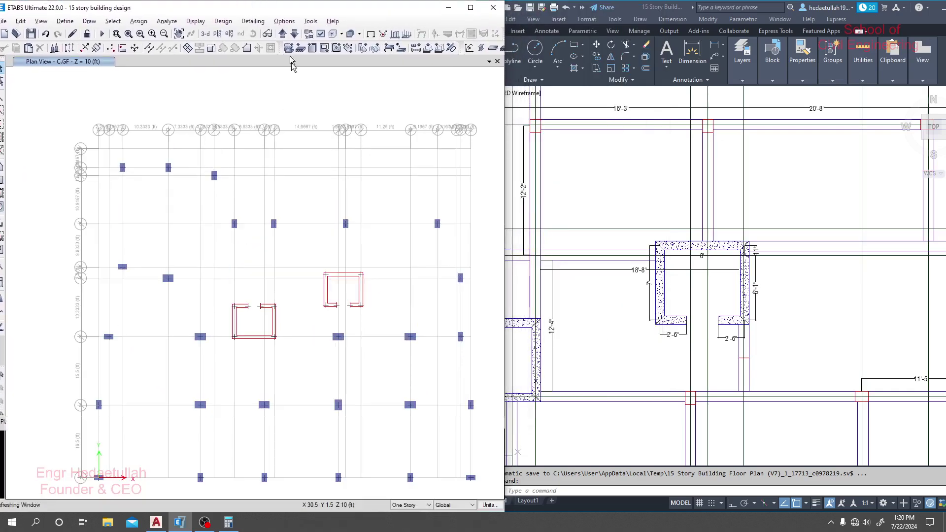
{"action": "scroll", "coordinate": [429, 334], "scroll_direction": "up", "scroll_amount": 3}
{"action": "scroll", "coordinate": [410, 321], "scroll_direction": "down", "scroll_amount": 3}
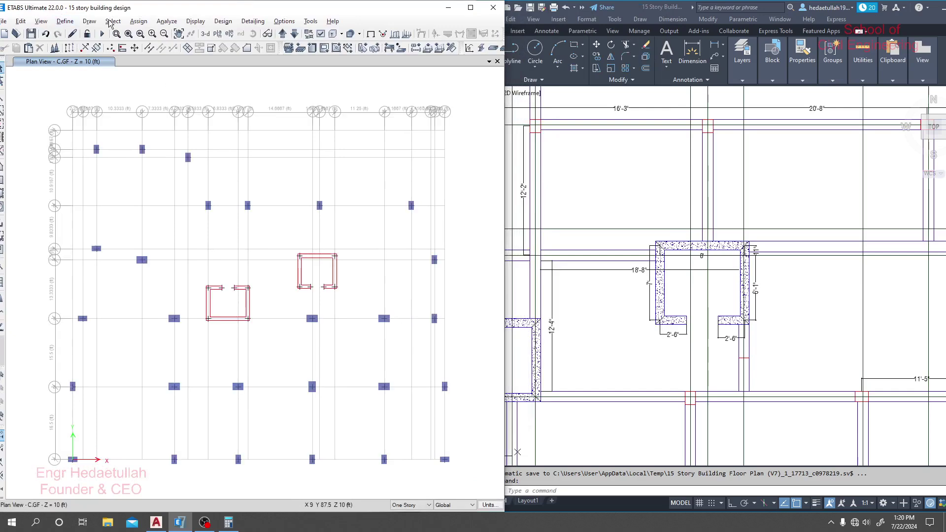
Show a narrowed Model Explorer and rubber-band zoom the plan onto the column layout
{"action": "left_click", "coordinate": [285, 21]}
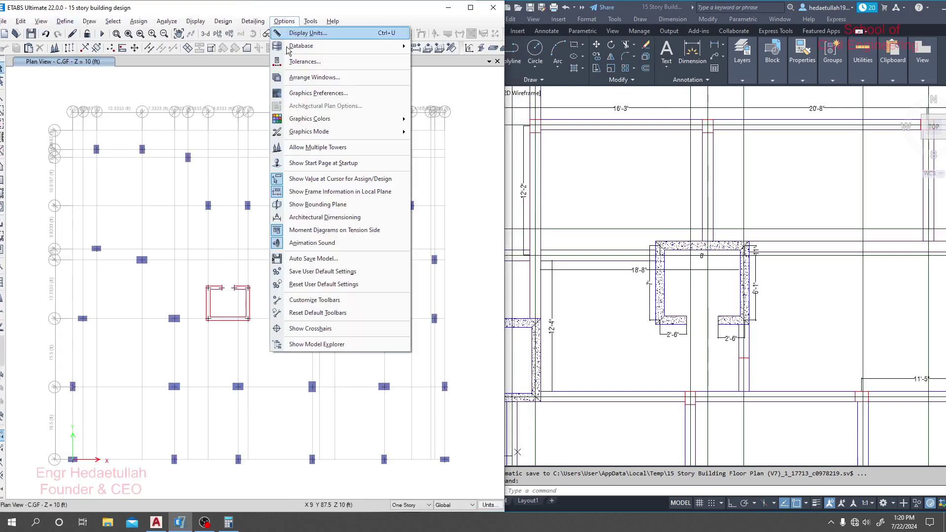
{"action": "left_click", "coordinate": [312, 344]}
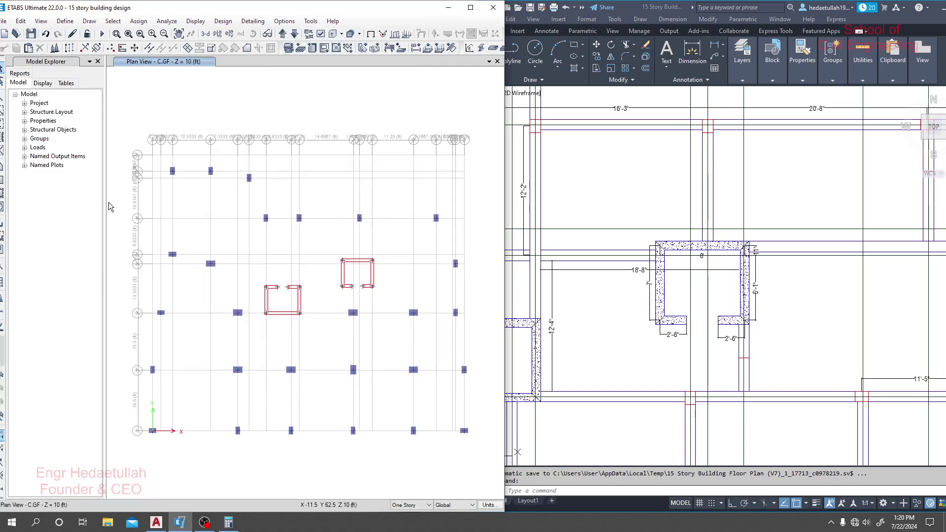
{"action": "left_click_drag", "start_coordinate": [105, 202], "coordinate": [88, 203]}
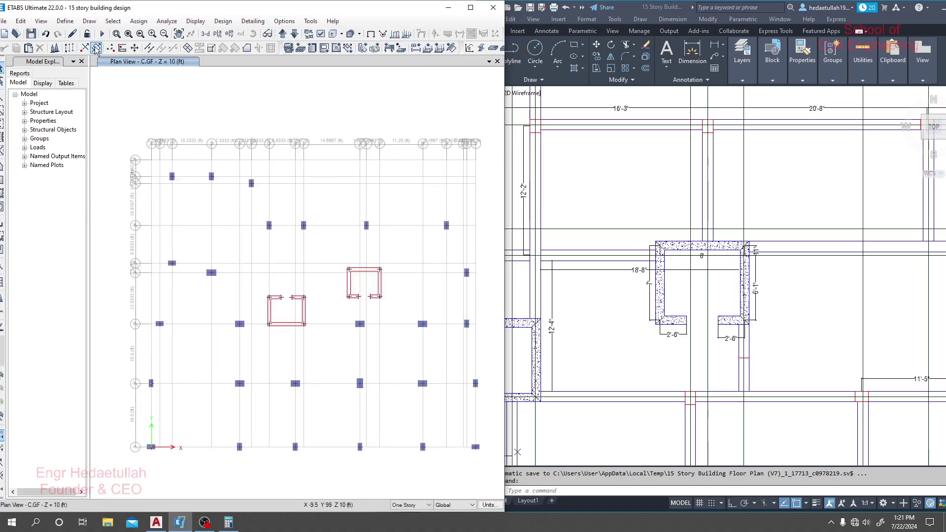
{"action": "left_click", "coordinate": [116, 33]}
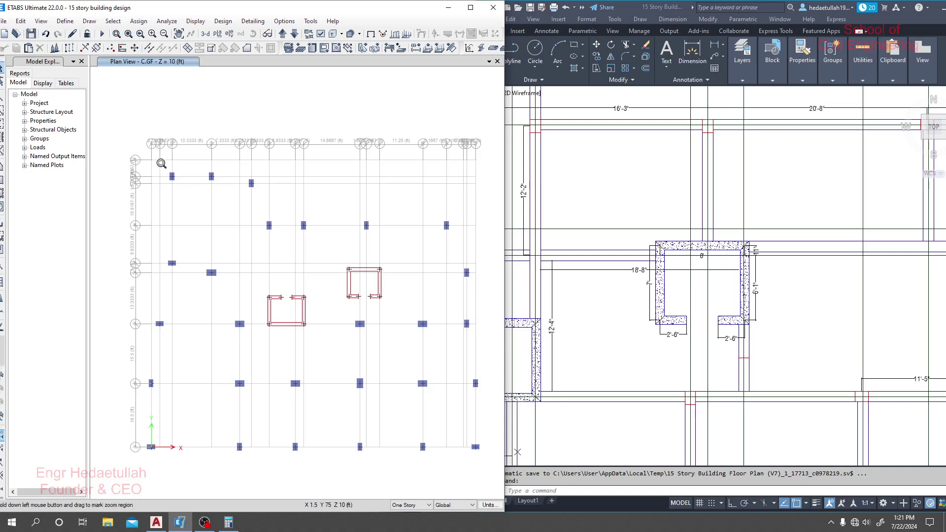
{"action": "left_click_drag", "start_coordinate": [155, 157], "coordinate": [481, 453]}
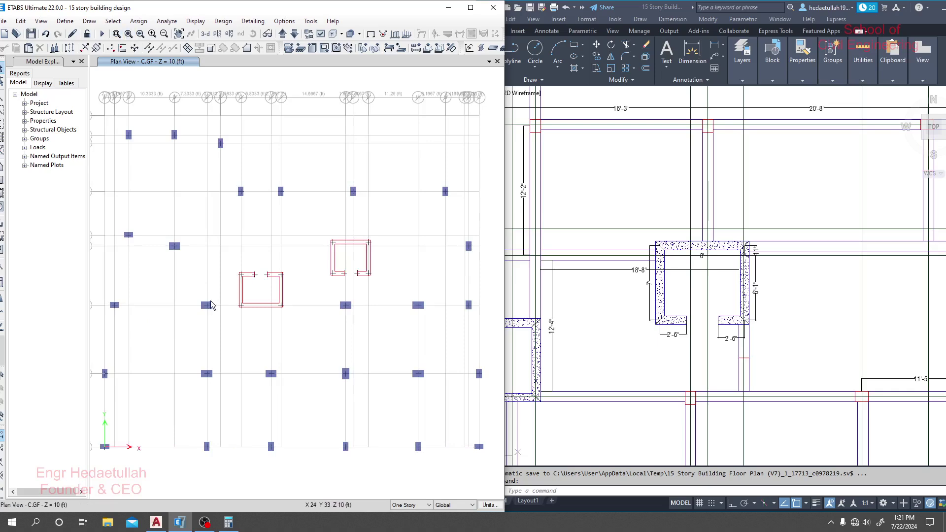
Zoom around the AutoCAD sheets to locate the framing floor plan
{"action": "left_click", "coordinate": [660, 189]}
{"action": "scroll", "coordinate": [660, 188], "scroll_direction": "down", "scroll_amount": 2}
{"action": "scroll", "coordinate": [661, 188], "scroll_direction": "down", "scroll_amount": 4}
{"action": "scroll", "coordinate": [686, 258], "scroll_direction": "down", "scroll_amount": 5}
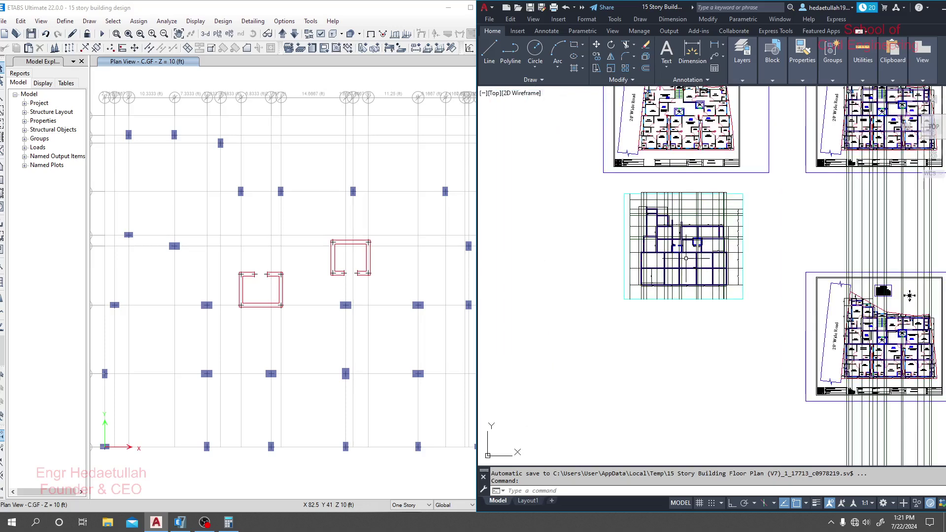
{"action": "scroll", "coordinate": [688, 262], "scroll_direction": "down", "scroll_amount": 5}
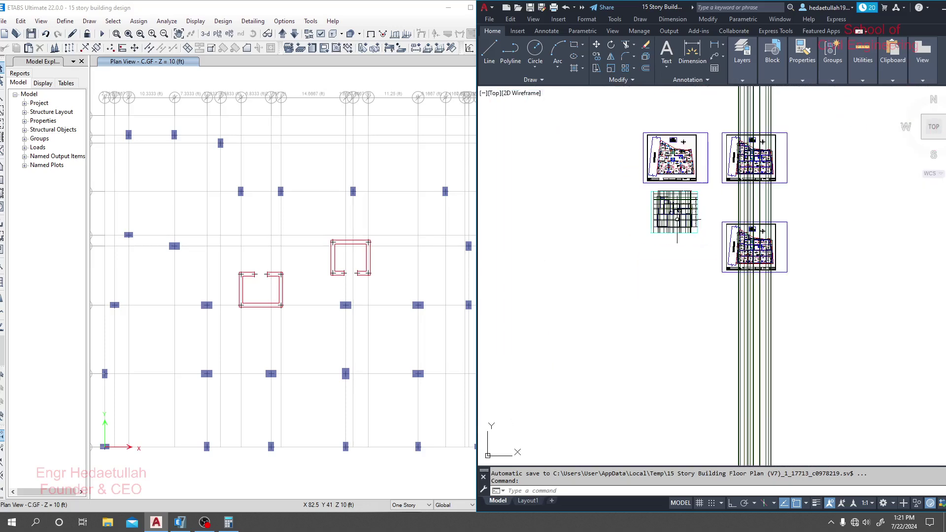
{"action": "scroll", "coordinate": [677, 201], "scroll_direction": "up", "scroll_amount": 9}
{"action": "scroll", "coordinate": [677, 202], "scroll_direction": "up", "scroll_amount": 4}
{"action": "scroll", "coordinate": [656, 228], "scroll_direction": "down", "scroll_amount": 3}
Frame the AutoCAD grid plan for reference, then return to ETABS
{"action": "left_click", "coordinate": [659, 229]}
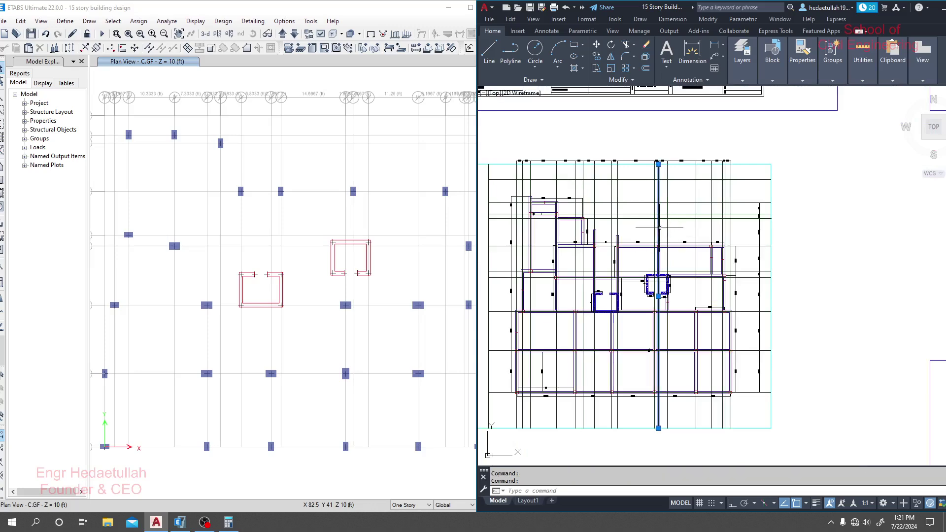
{"action": "key", "text": "Escape"}
{"action": "middle_click_drag", "start_coordinate": [624, 341], "coordinate": [619, 315]}
{"action": "scroll", "coordinate": [604, 308], "scroll_direction": "up", "scroll_amount": 3}
{"action": "left_click", "coordinate": [295, 8]}
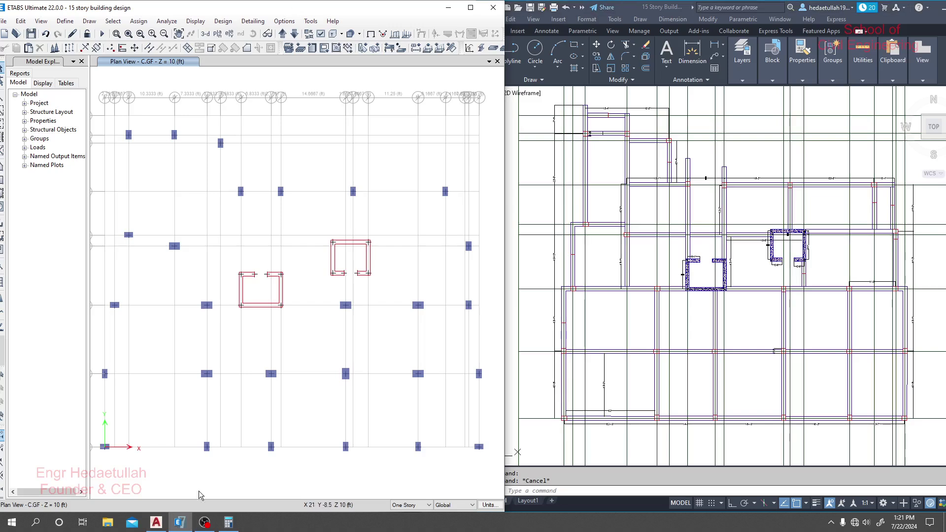
{"action": "left_click", "coordinate": [262, 531]}
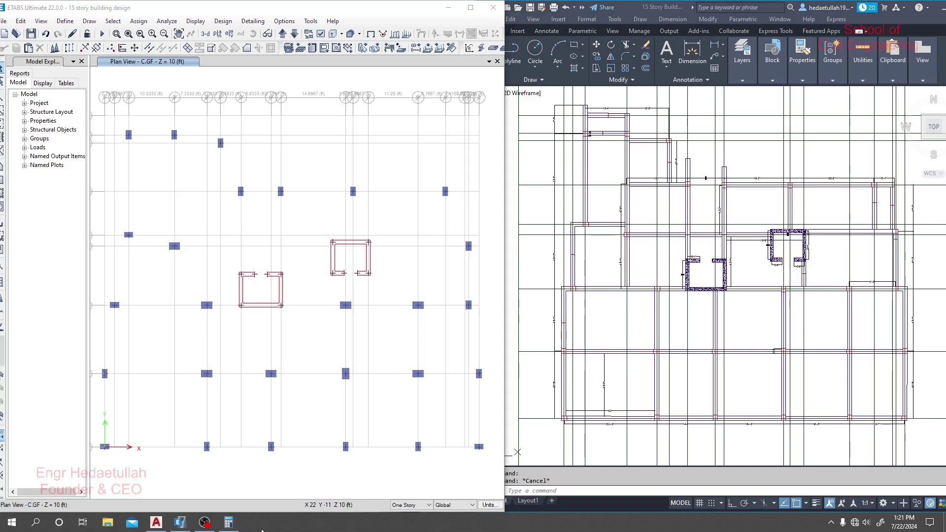
{"action": "left_click", "coordinate": [35, 522]}
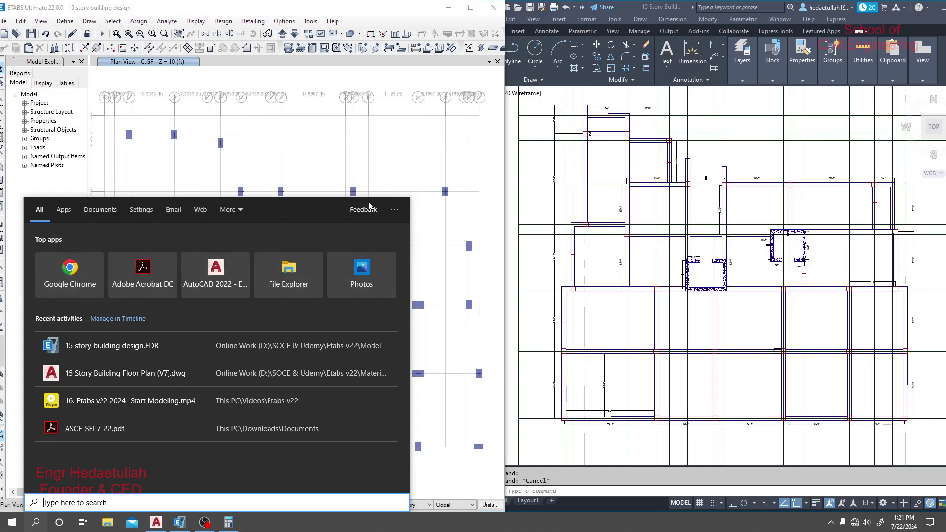
{"action": "left_click", "coordinate": [303, 3]}
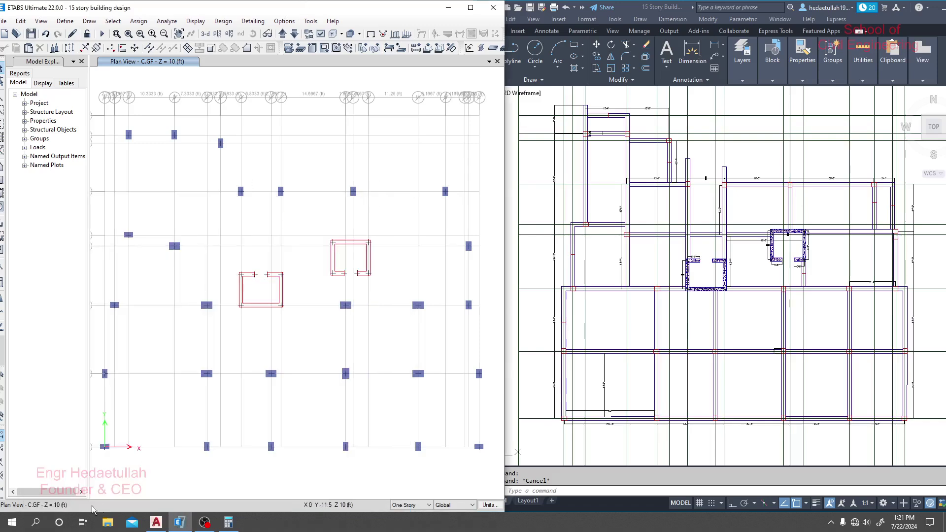
{"action": "left_click", "coordinate": [12, 522]}
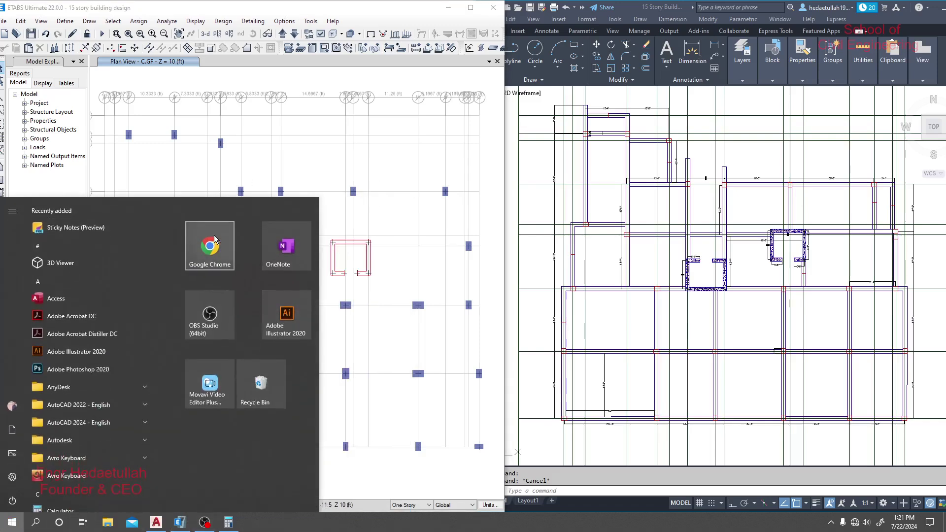
{"action": "left_click", "coordinate": [313, 11]}
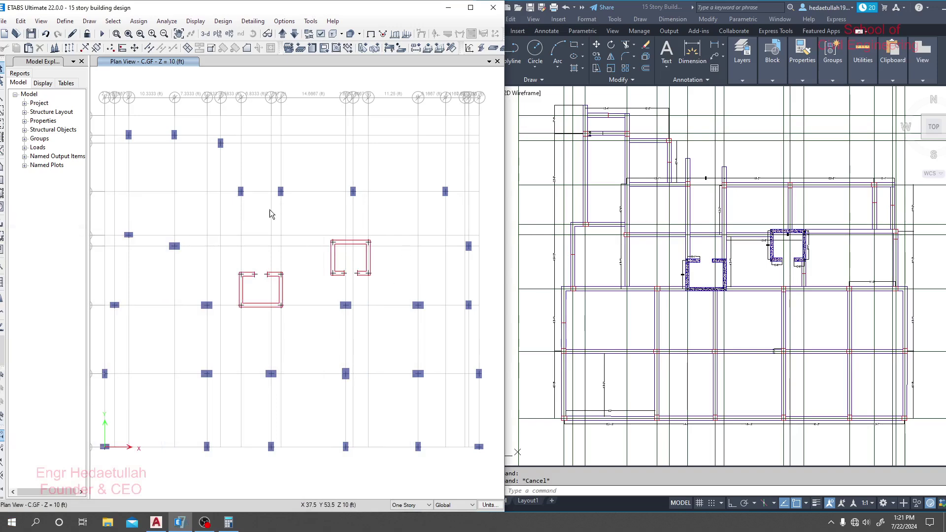
{"action": "left_click_drag", "start_coordinate": [115, 10], "coordinate": [124, 10]}
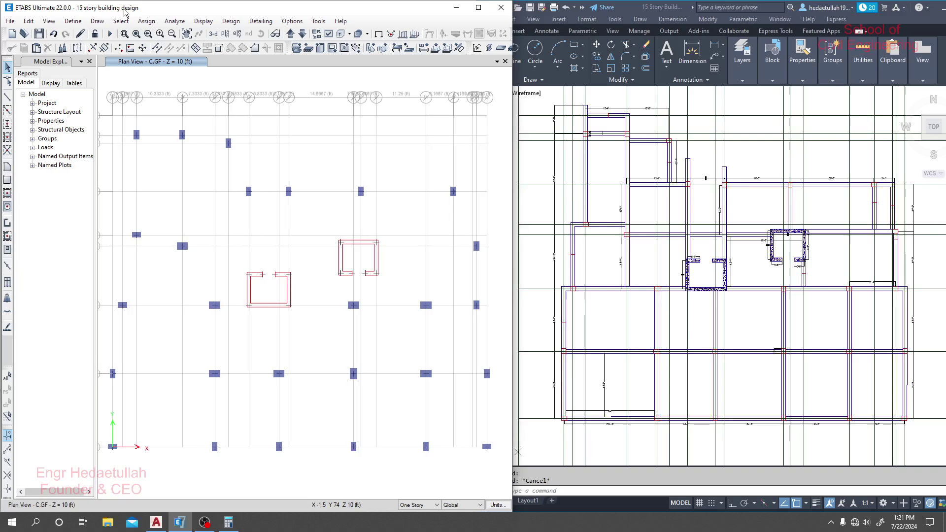
Draw frame segments along the top bay and down the upper-left bay
{"action": "left_click", "coordinate": [7, 112]}
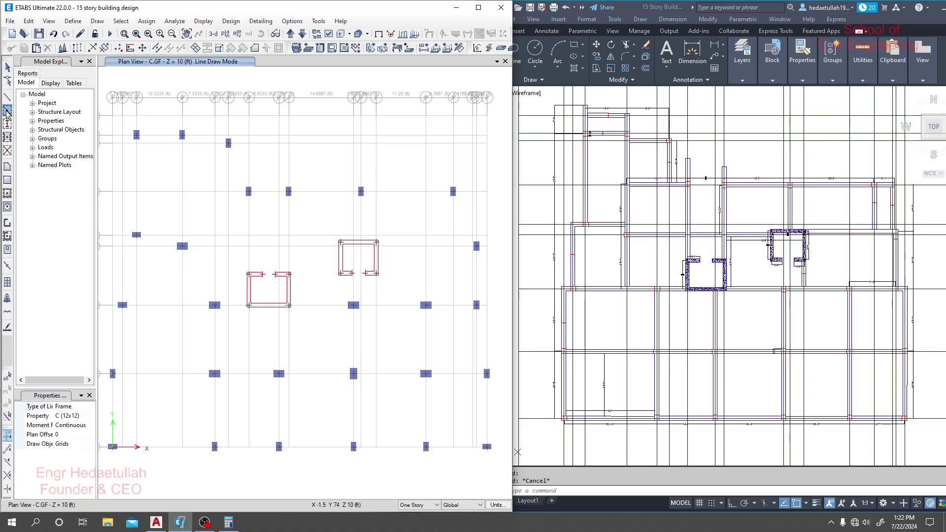
{"action": "left_click", "coordinate": [183, 143]}
{"action": "left_click", "coordinate": [182, 191]}
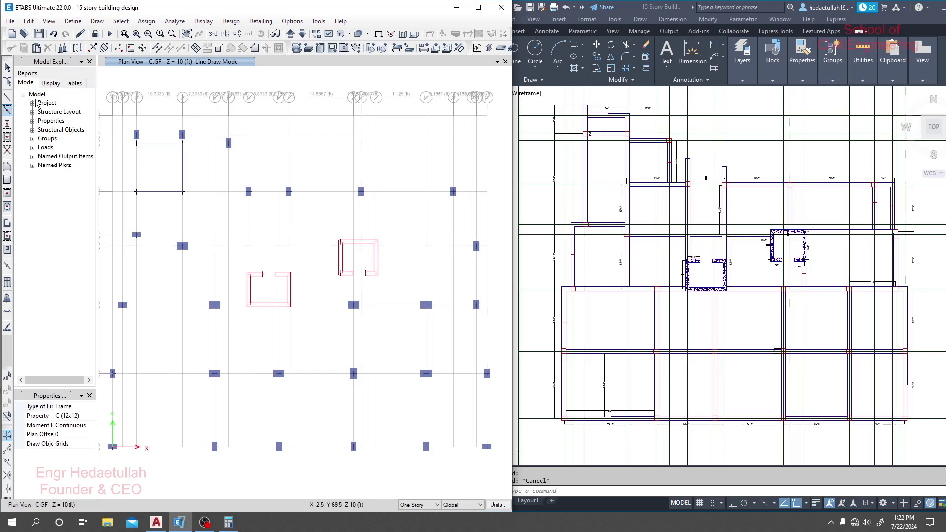
Draw a run of B (10x15) beams from the upper column through F 6 and D 4
{"action": "left_click", "coordinate": [7, 98]}
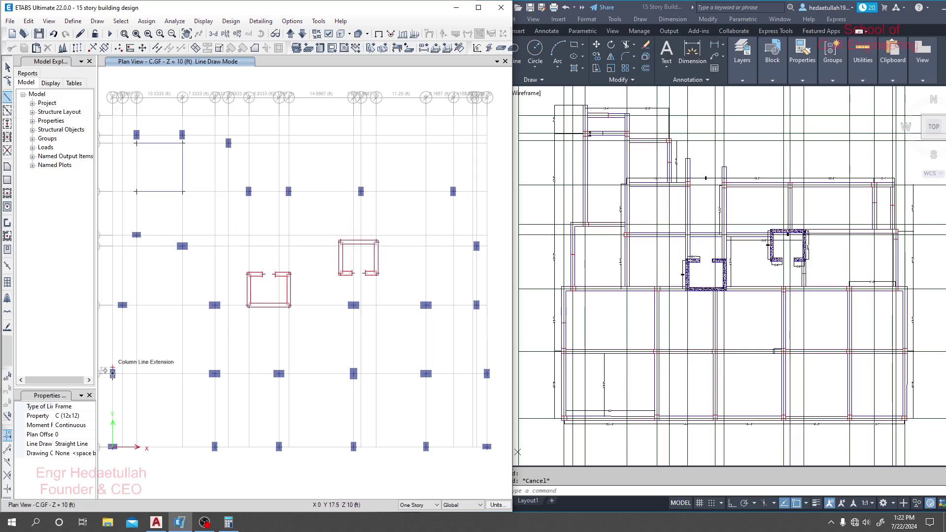
{"action": "left_click", "coordinate": [90, 417]}
{"action": "left_click", "coordinate": [91, 416]}
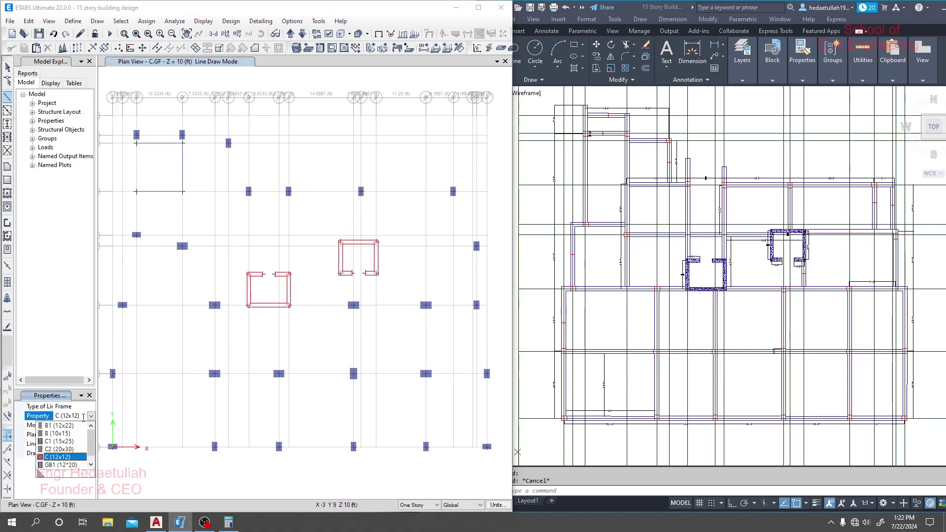
{"action": "left_click", "coordinate": [58, 434]}
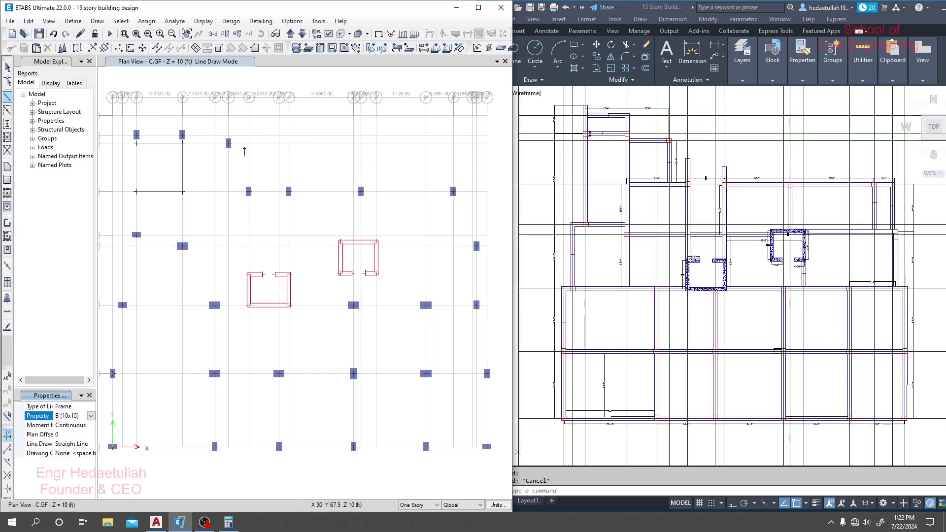
{"action": "left_click", "coordinate": [228, 143]}
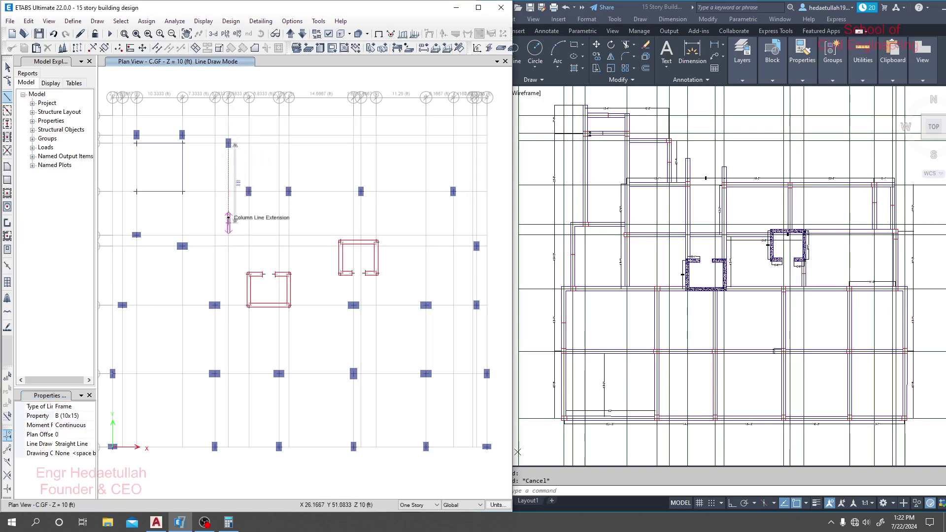
{"action": "left_click", "coordinate": [229, 192]}
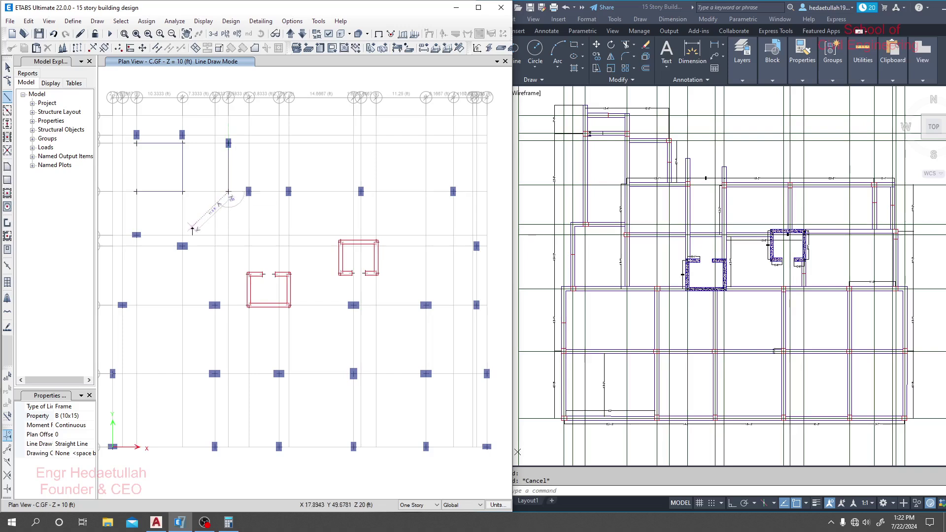
{"action": "left_click", "coordinate": [182, 246]}
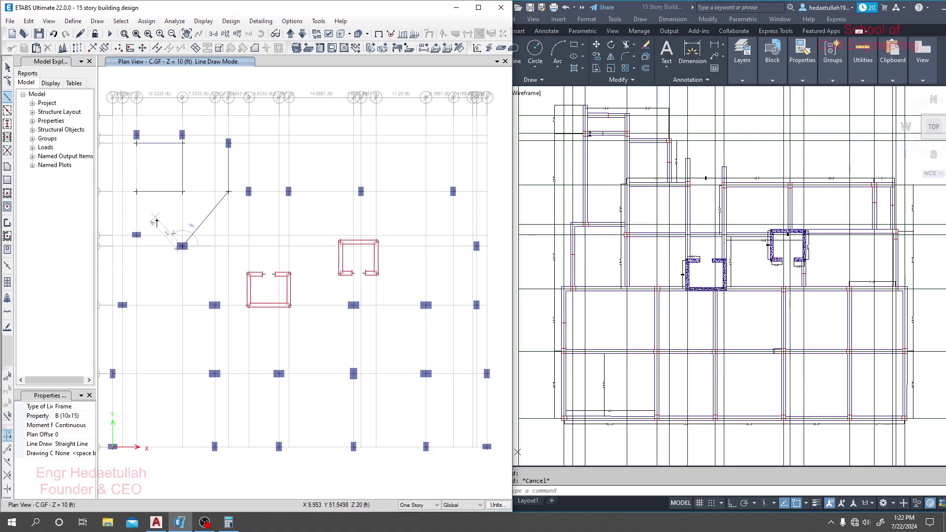
{"action": "left_click", "coordinate": [215, 305]}
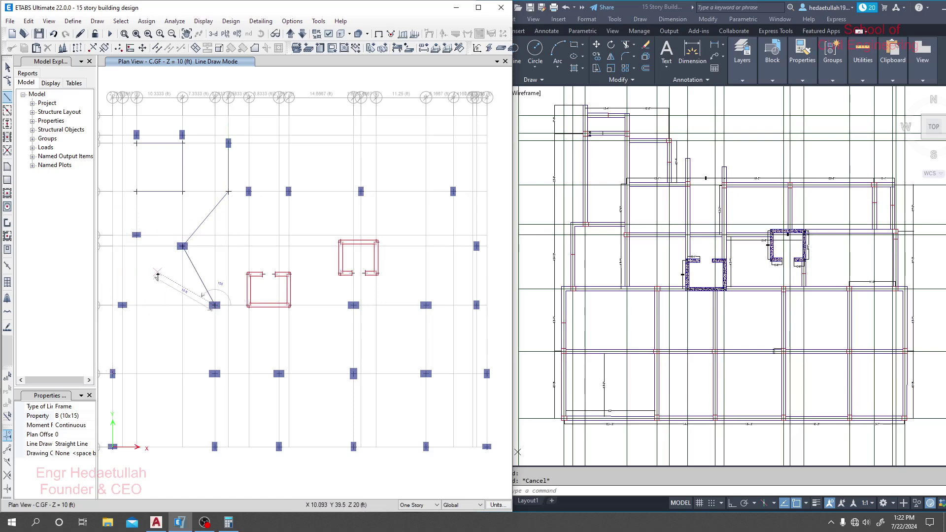
{"action": "key", "text": "Escape"}
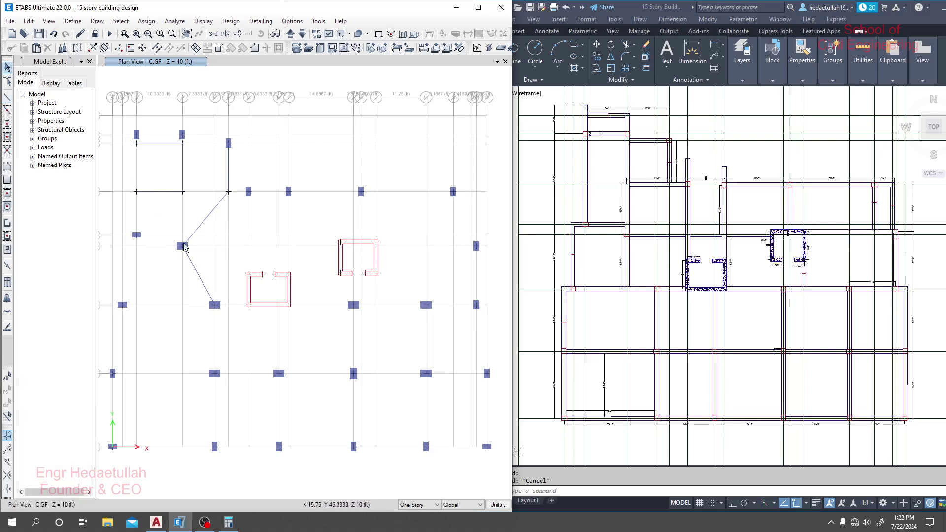
Select the rectangle's frames and a diagonal, delete them, then undo the deletion
{"action": "left_click", "coordinate": [162, 144]}
{"action": "left_click", "coordinate": [184, 164]}
{"action": "left_click", "coordinate": [161, 191]}
{"action": "left_click", "coordinate": [203, 221]}
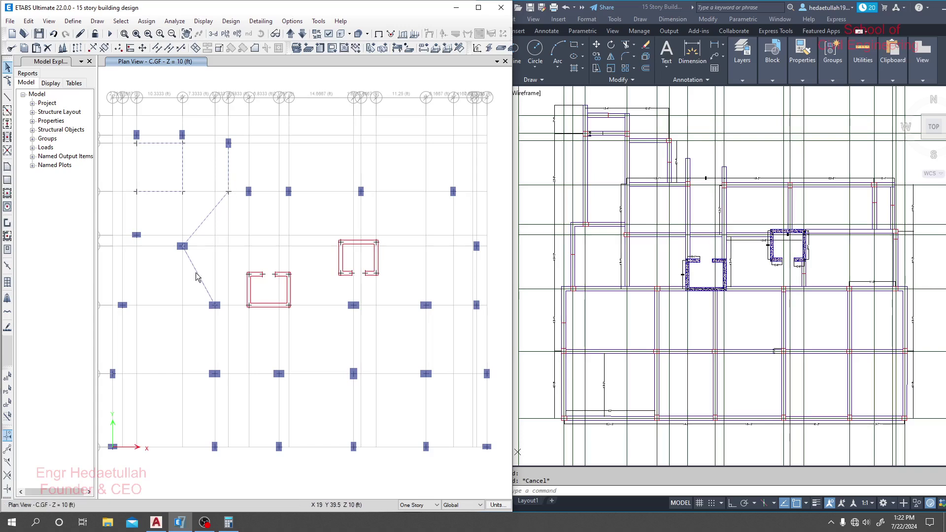
{"action": "key", "text": "Delete"}
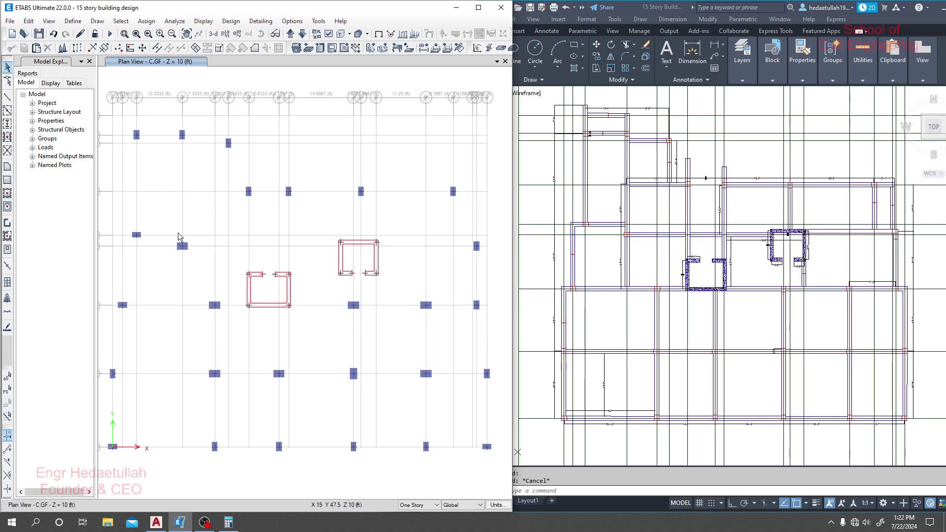
{"action": "key", "text": "ctrl+z"}
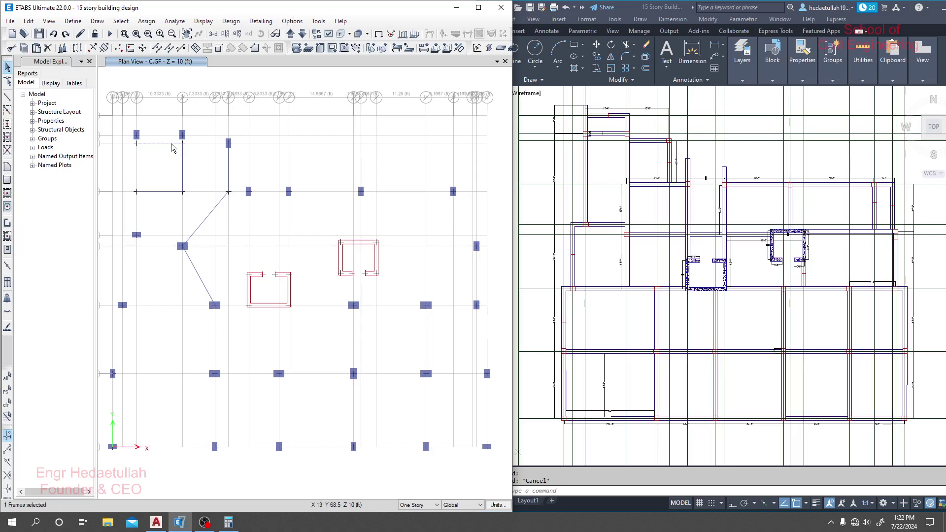
Select all six stray frames near the top-left columns and delete them with Edit > Delete
{"action": "left_click", "coordinate": [183, 165]}
{"action": "left_click", "coordinate": [172, 191]}
{"action": "left_click", "coordinate": [207, 223]}
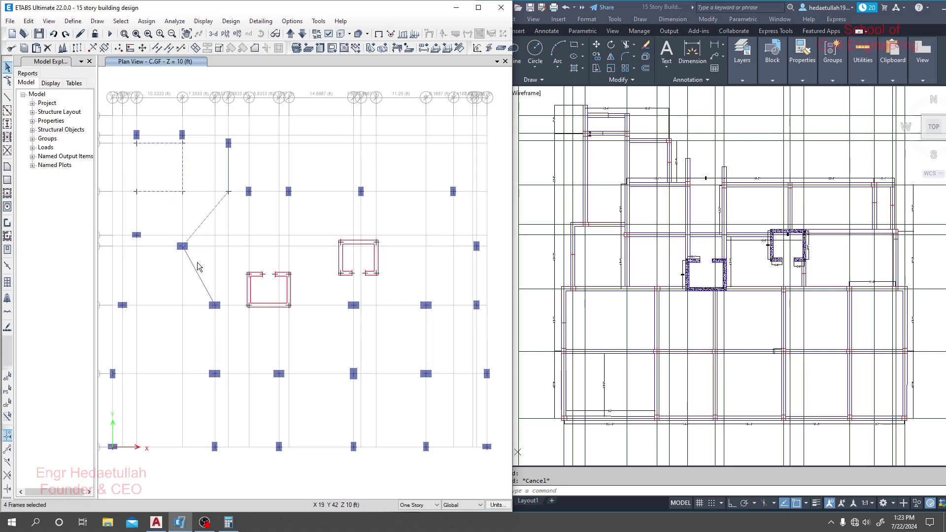
{"action": "left_click", "coordinate": [229, 177]}
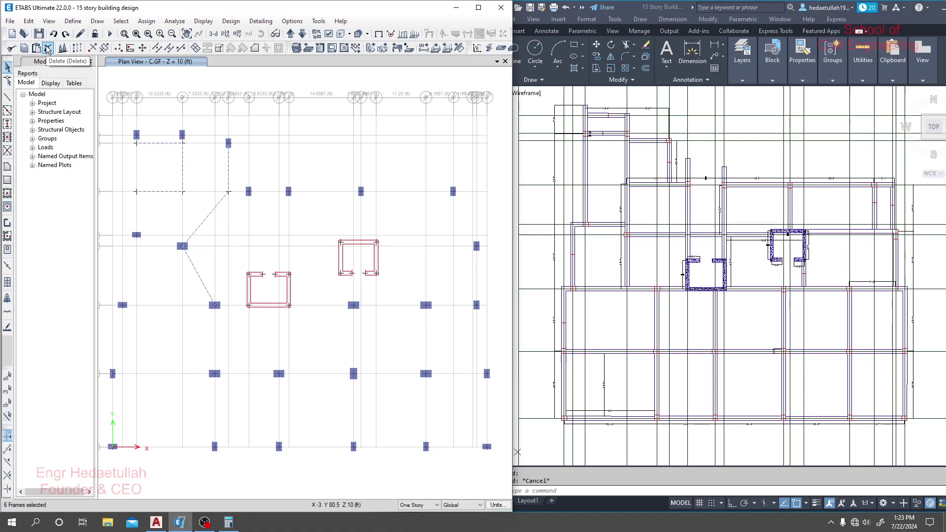
{"action": "left_click", "coordinate": [36, 23]}
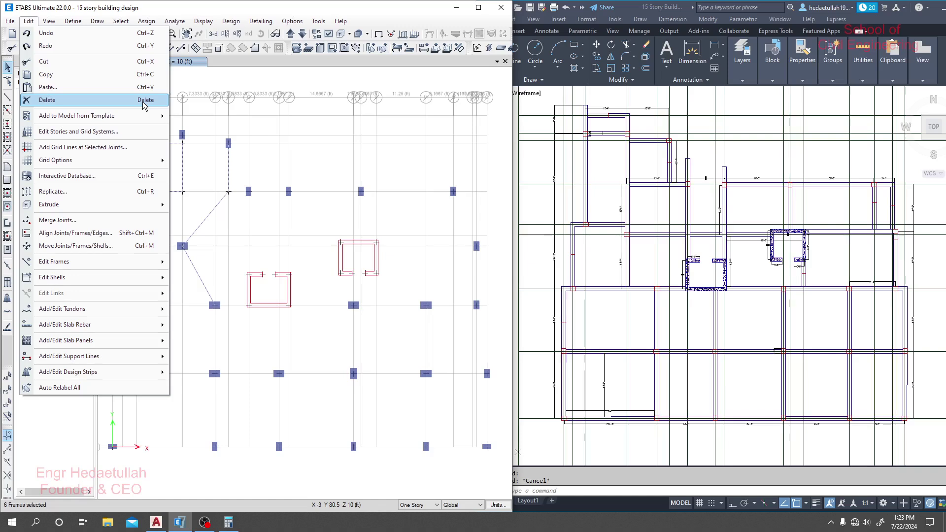
{"action": "left_click", "coordinate": [123, 100]}
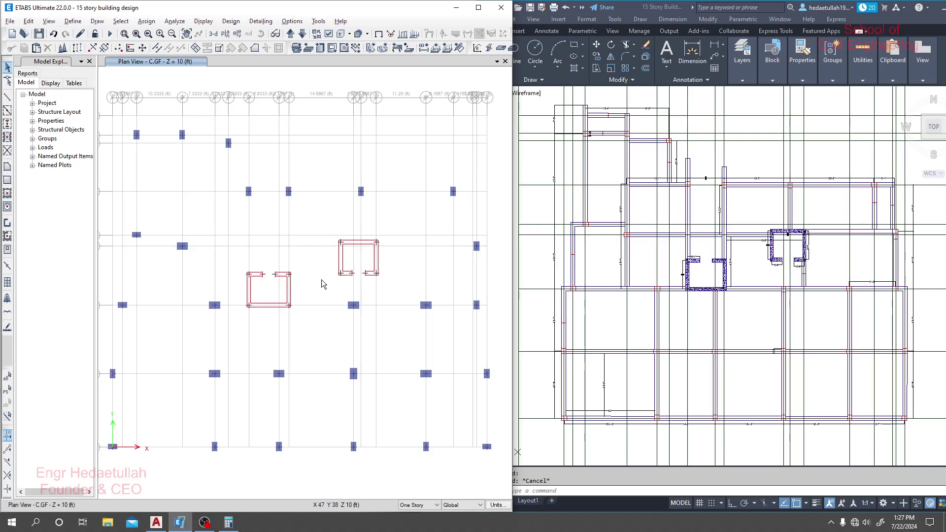
Activate Quick Draw Beams/Columns with the GB1 (12*20) section
{"action": "left_click", "coordinate": [8, 111]}
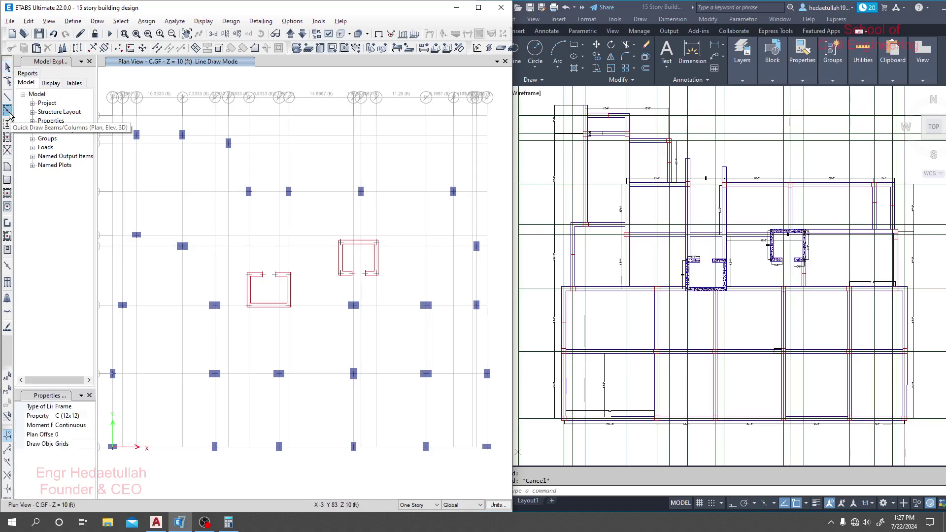
{"action": "left_click", "coordinate": [88, 417]}
{"action": "left_click", "coordinate": [92, 416]}
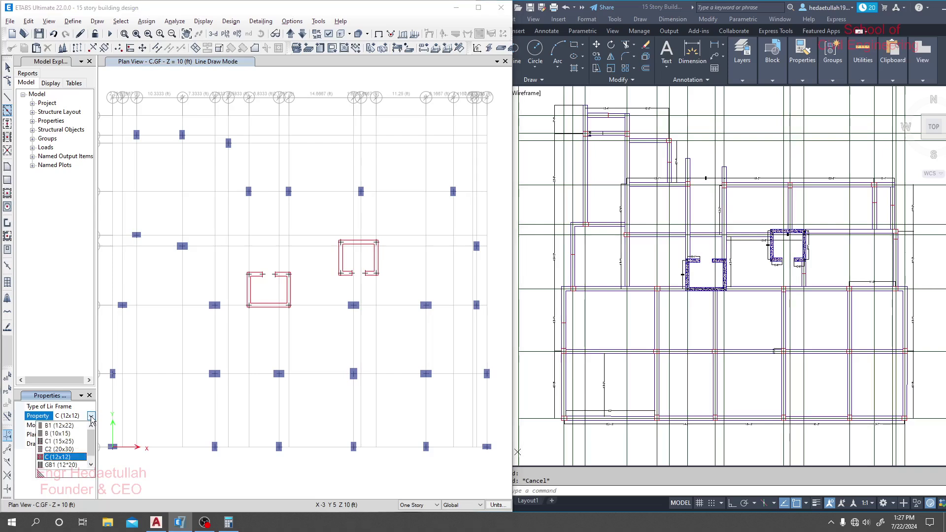
{"action": "left_click", "coordinate": [66, 465]}
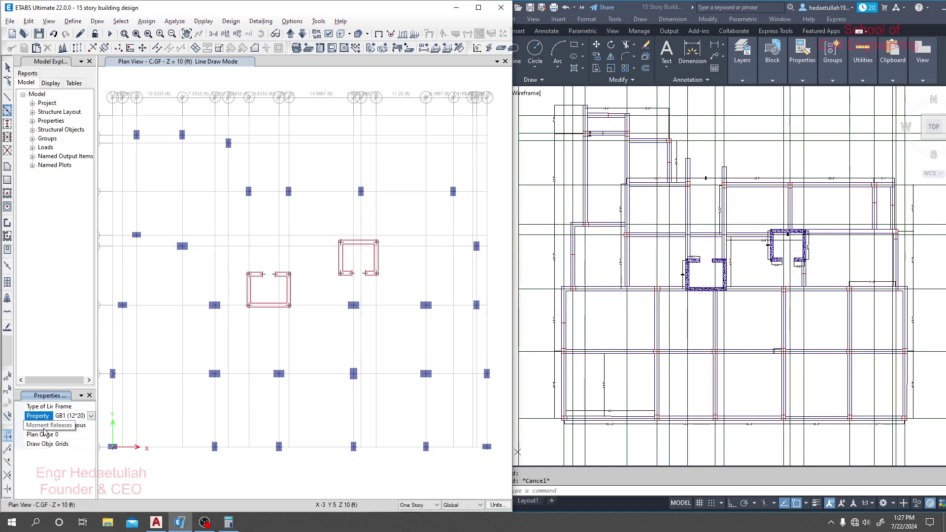
{"action": "left_click", "coordinate": [113, 416]}
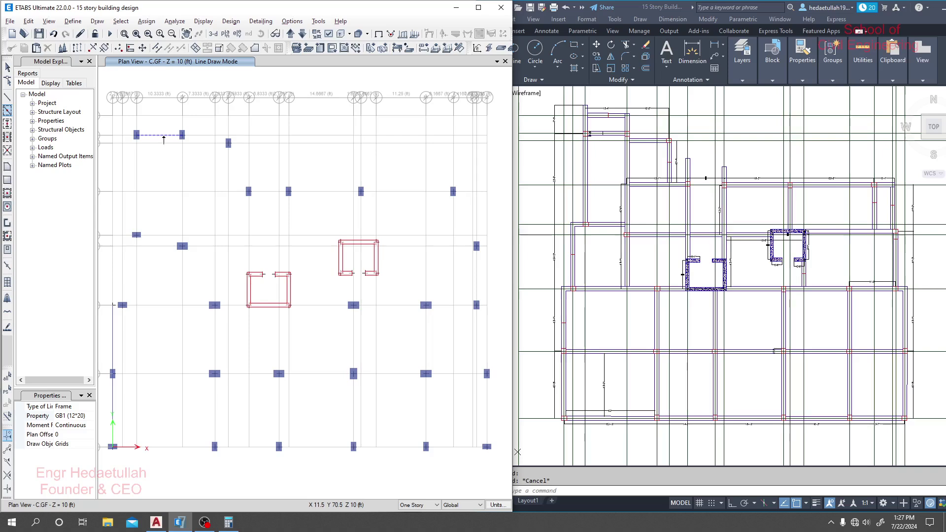
Place GB1 beams between the top-left columns and on the lower spans of five vertical grid lines
{"action": "left_click", "coordinate": [164, 138]}
{"action": "left_click", "coordinate": [487, 416]}
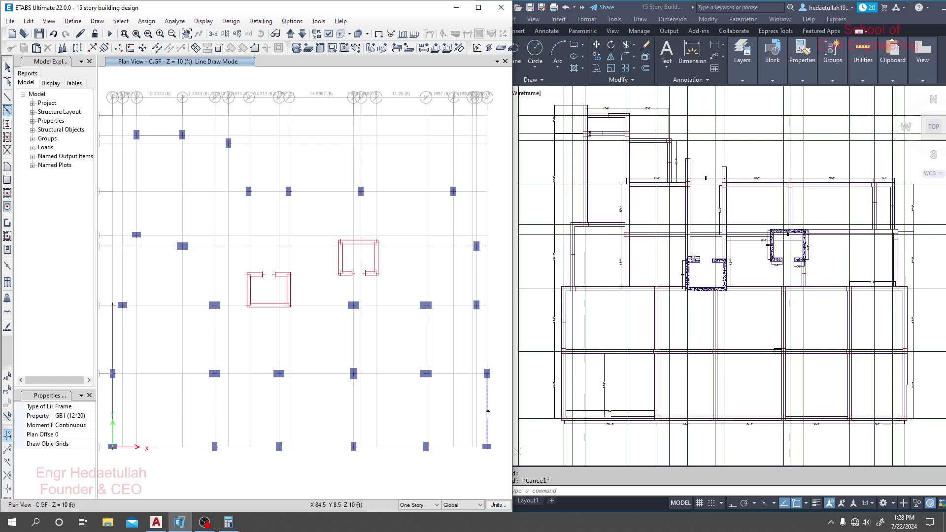
{"action": "left_click", "coordinate": [486, 348]}
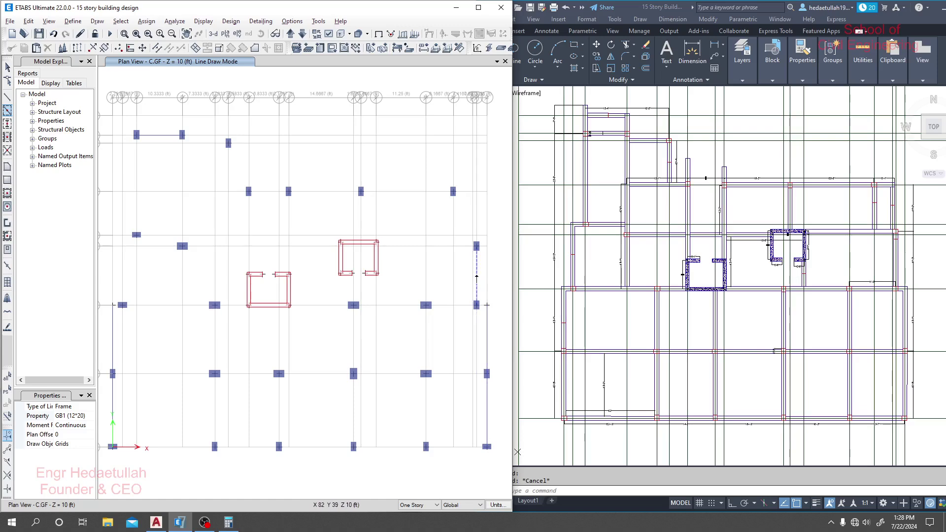
{"action": "left_click", "coordinate": [477, 279]}
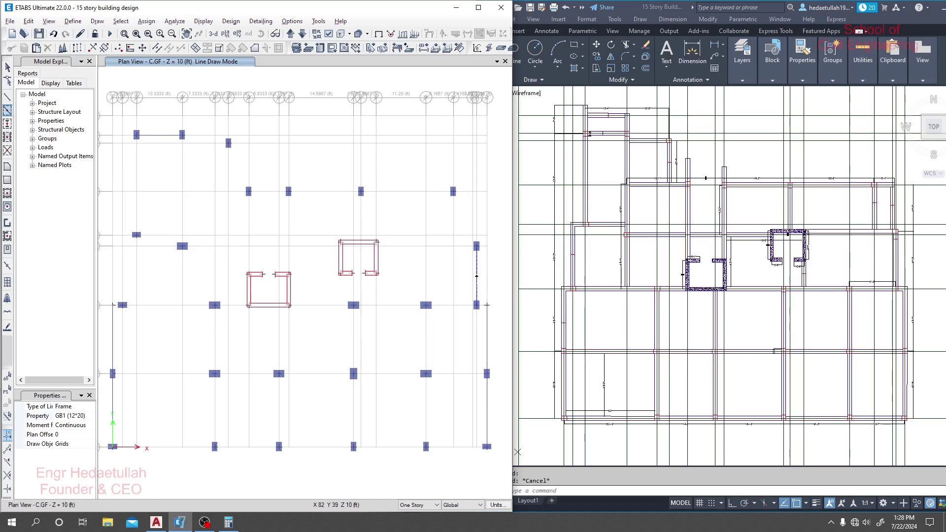
{"action": "left_click", "coordinate": [426, 419]}
{"action": "left_click", "coordinate": [426, 354]}
{"action": "left_click", "coordinate": [354, 418]}
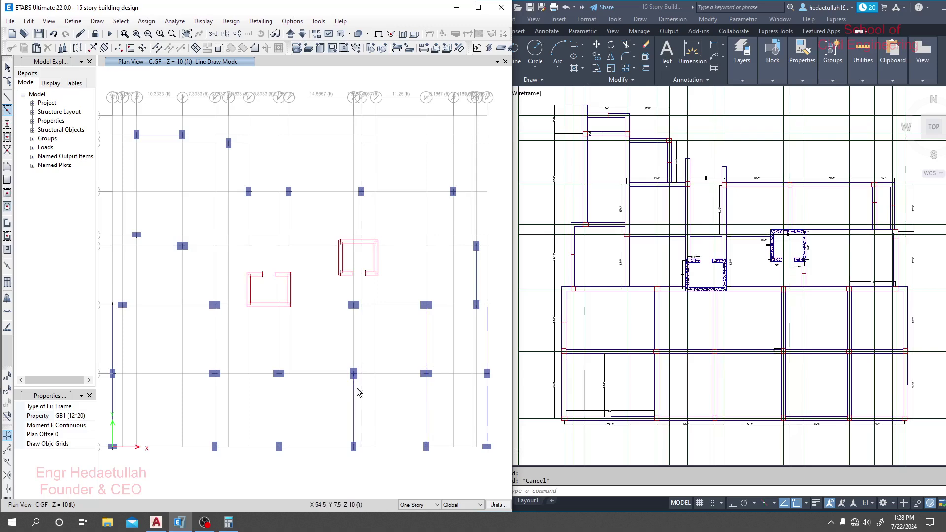
{"action": "left_click", "coordinate": [353, 345]}
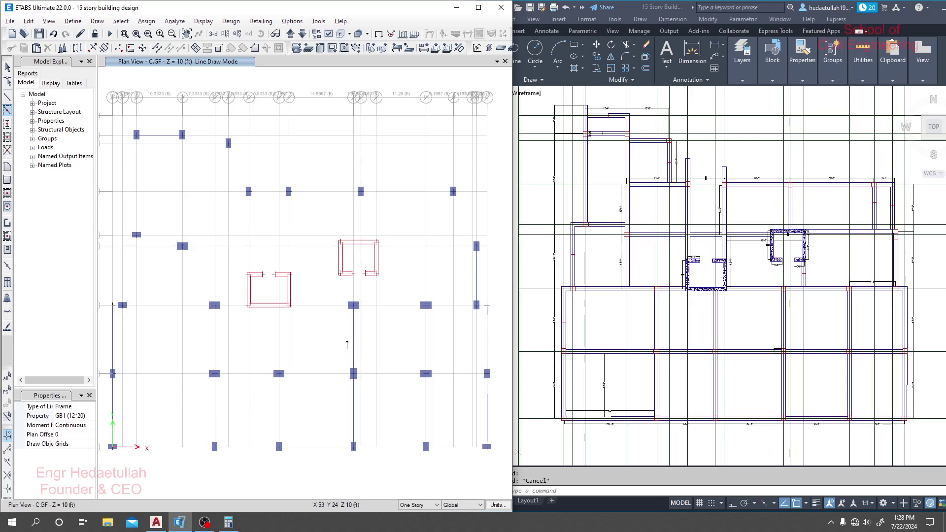
{"action": "left_click", "coordinate": [279, 422]}
{"action": "left_click", "coordinate": [279, 353]}
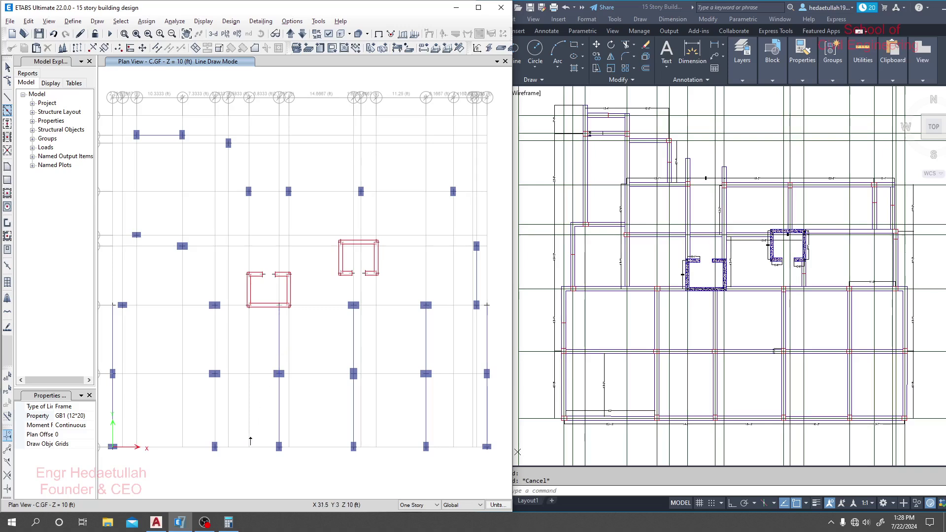
{"action": "left_click", "coordinate": [216, 427]}
{"action": "left_click", "coordinate": [218, 357]}
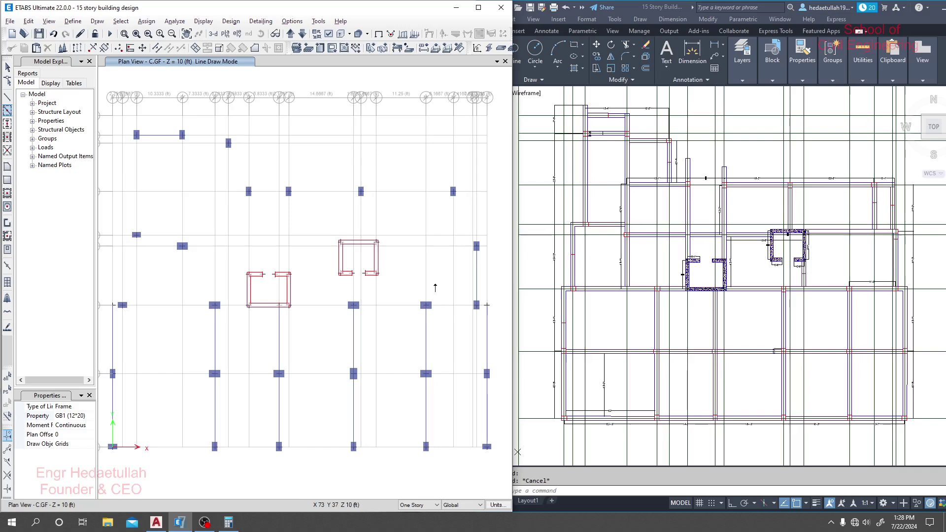
Draw one continuous GB1 (12*20) beam along grid line 1 through all six bottom-row columns
{"action": "left_click", "coordinate": [6, 101]}
{"action": "left_click", "coordinate": [92, 417]}
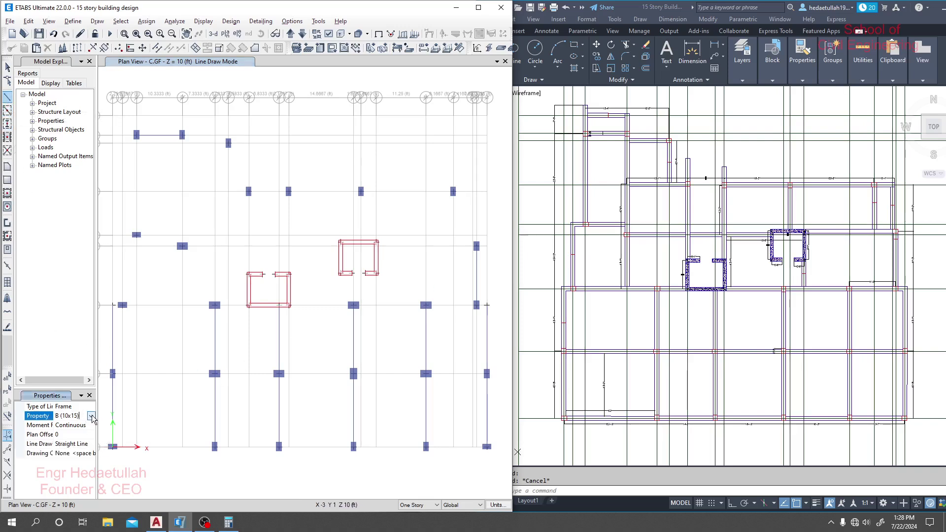
{"action": "left_click", "coordinate": [72, 464]}
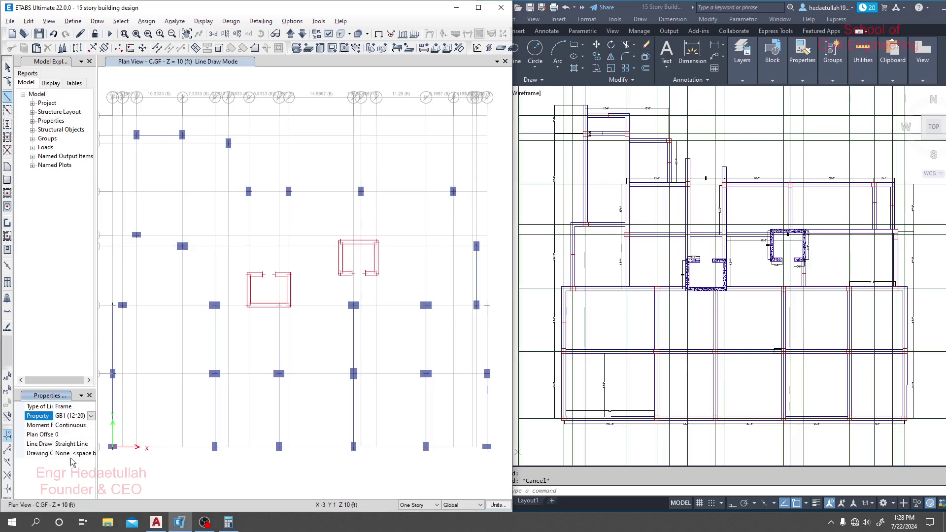
{"action": "left_click", "coordinate": [112, 446]}
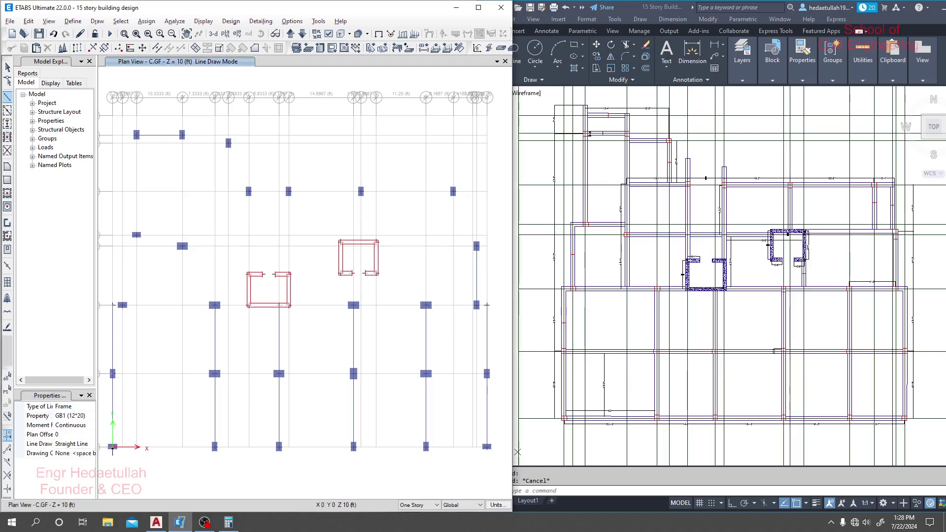
{"action": "left_click", "coordinate": [215, 448]}
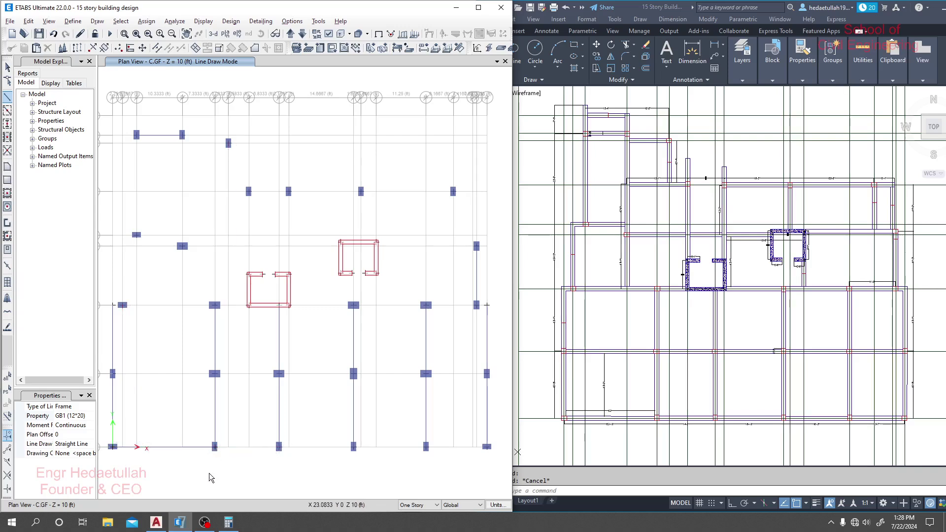
{"action": "left_click", "coordinate": [279, 447]}
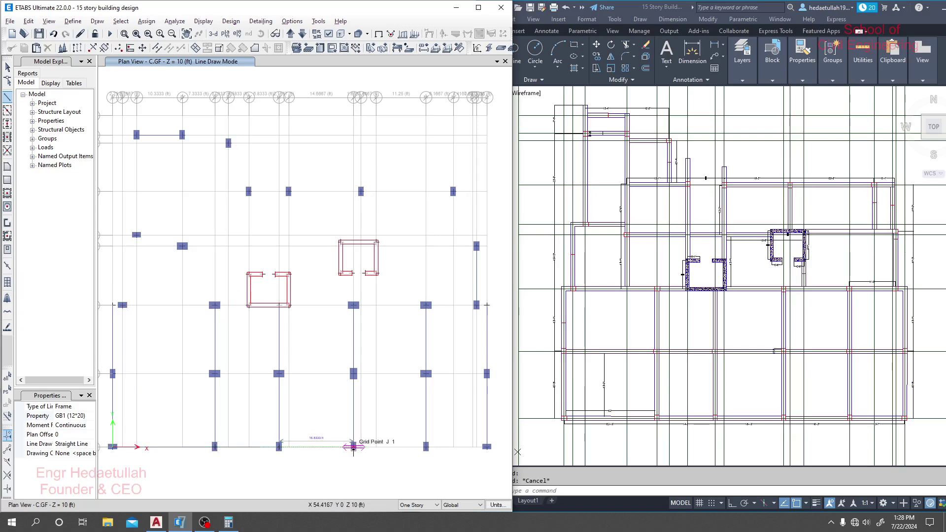
{"action": "left_click", "coordinate": [353, 447]}
{"action": "left_click", "coordinate": [427, 447]}
{"action": "left_click", "coordinate": [487, 449]}
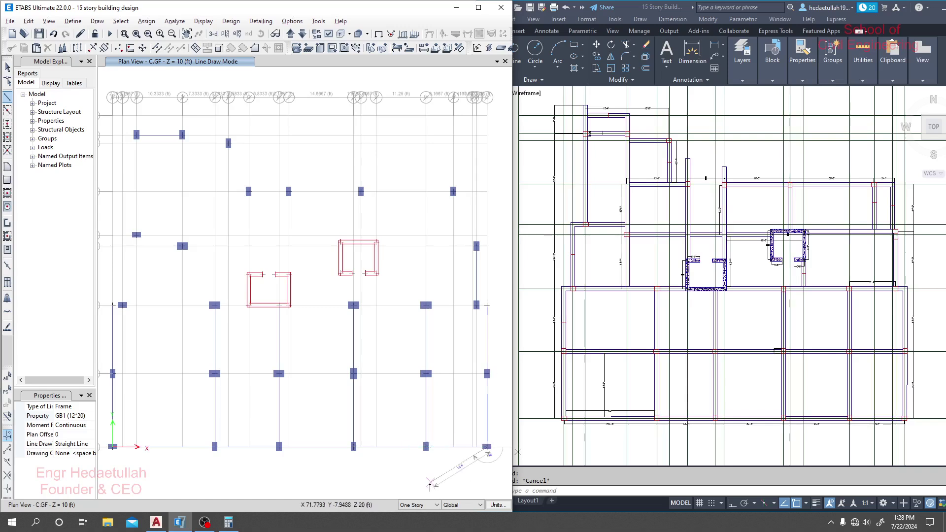
{"action": "key", "text": "Escape"}
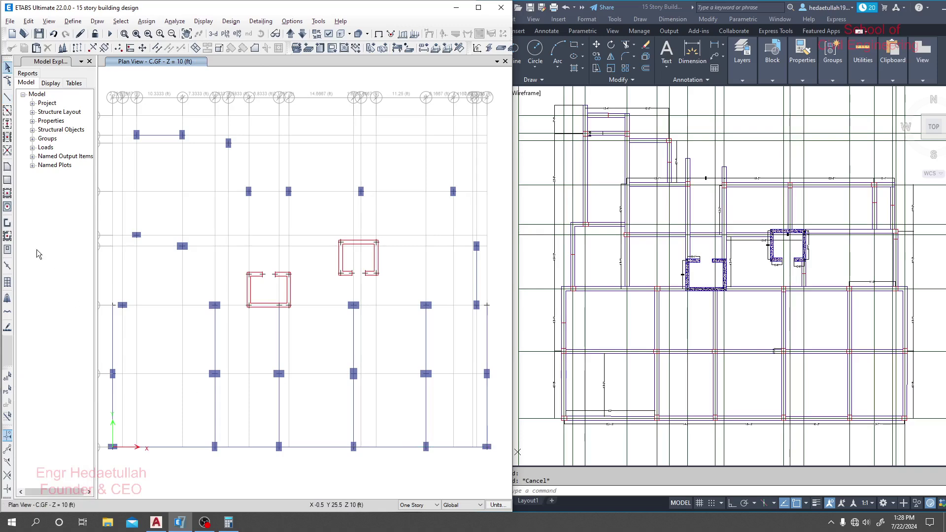
Draw a GB1 beam along row 2 from A2 to Q2, then one from Q3 west
{"action": "left_click", "coordinate": [7, 97]}
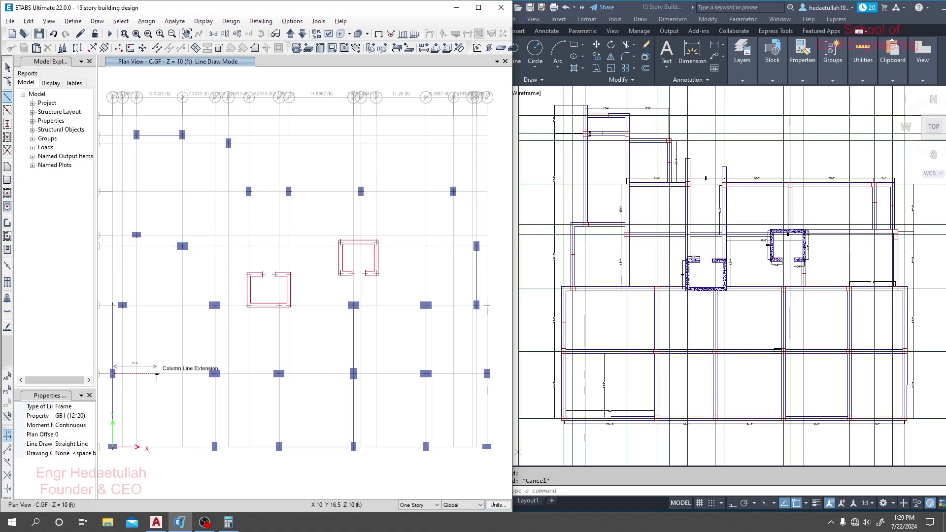
{"action": "left_click", "coordinate": [113, 374]}
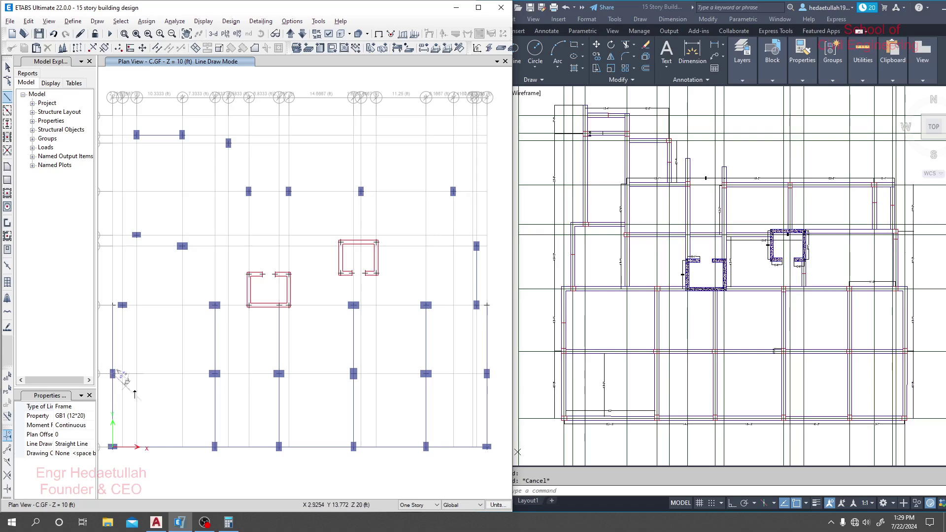
{"action": "left_click", "coordinate": [216, 377]}
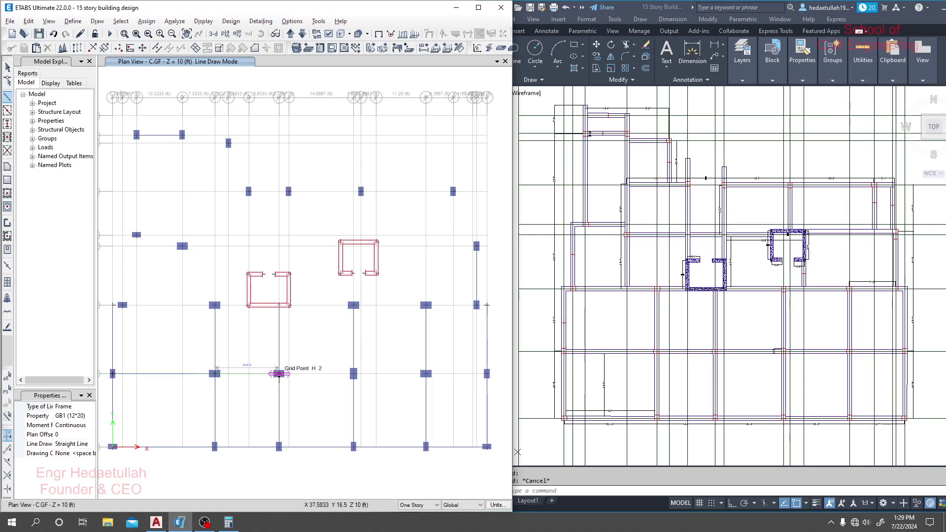
{"action": "left_click", "coordinate": [279, 374]}
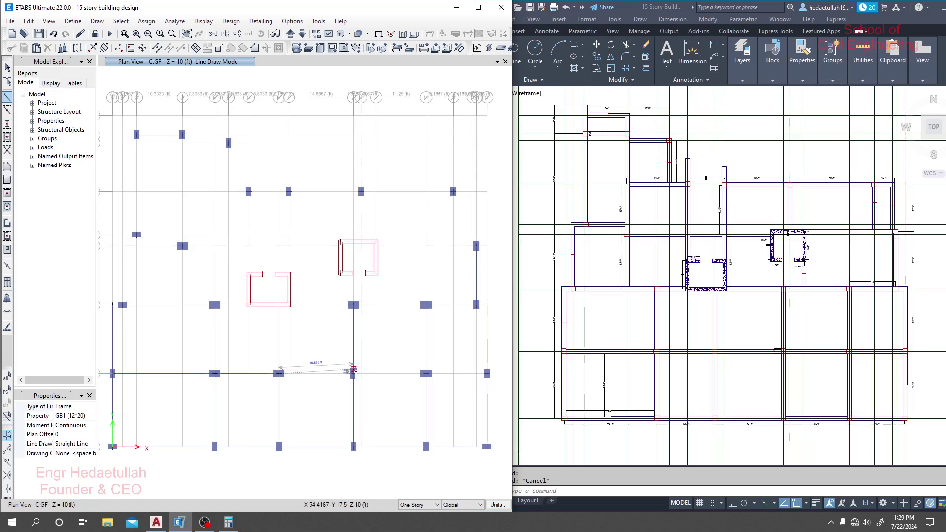
{"action": "left_click", "coordinate": [353, 374]}
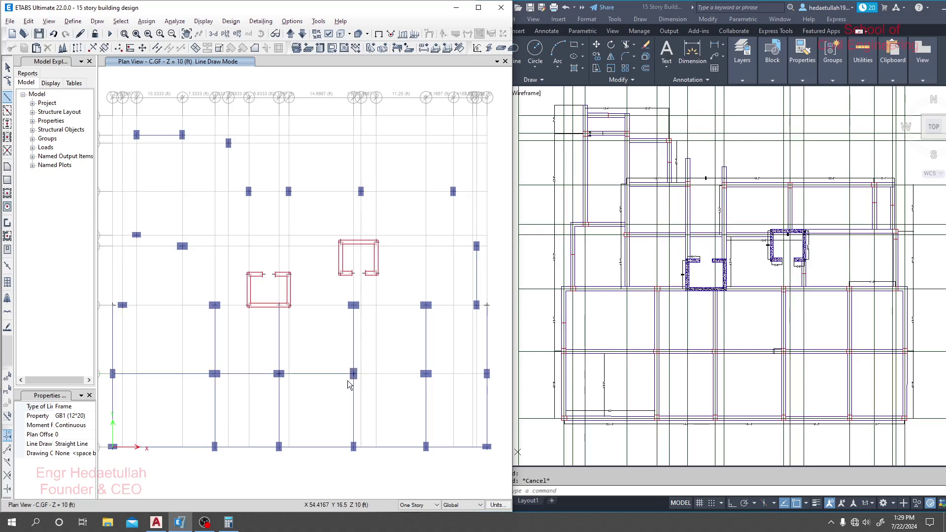
{"action": "left_click", "coordinate": [426, 374]}
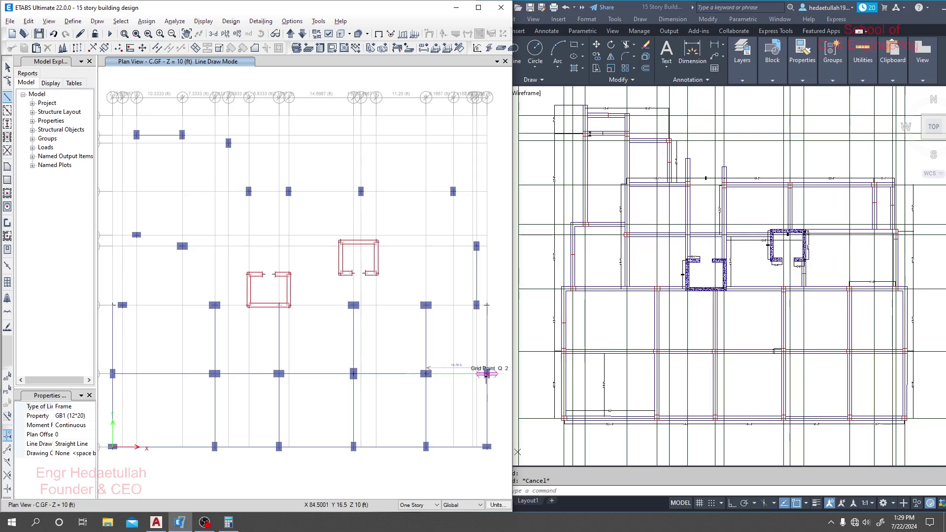
{"action": "left_click", "coordinate": [487, 374]}
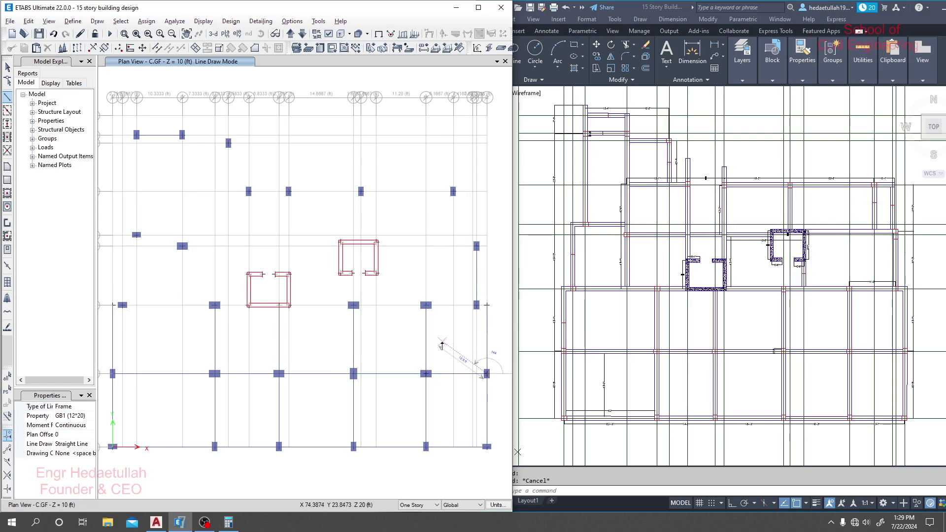
{"action": "left_click", "coordinate": [487, 306]}
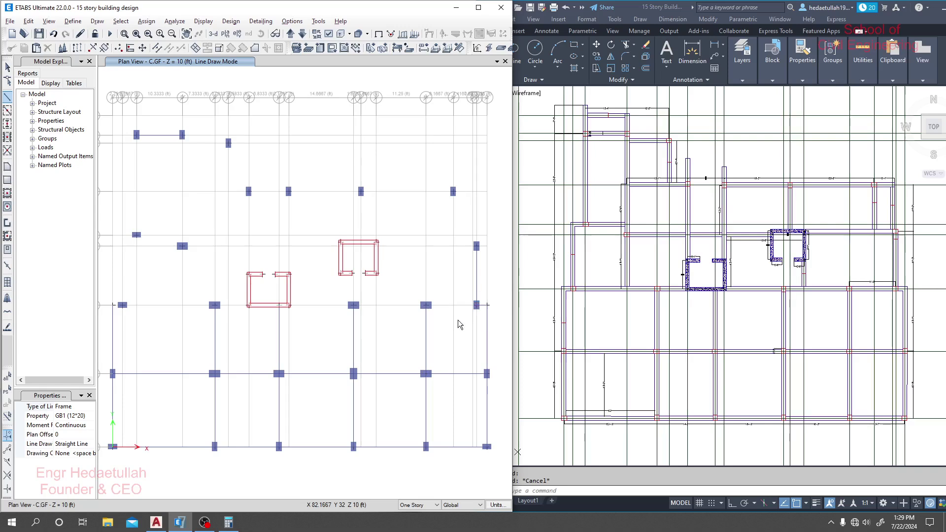
{"action": "left_click", "coordinate": [359, 305]}
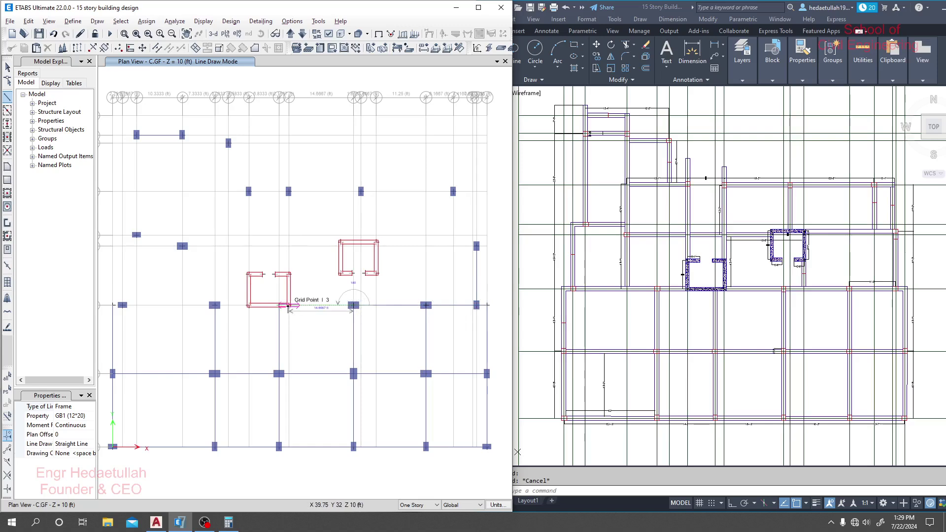
End the previous beam chain and start a new grade beam on grid line 3
{"action": "scroll", "coordinate": [288, 307], "scroll_direction": "up", "scroll_amount": 3}
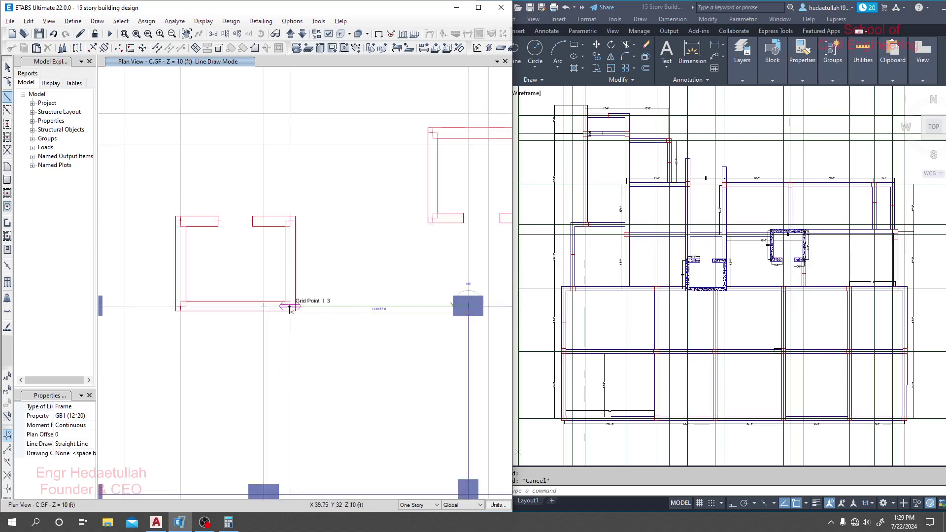
{"action": "key", "text": "Escape"}
{"action": "scroll", "coordinate": [320, 338], "scroll_direction": "down", "scroll_amount": 5}
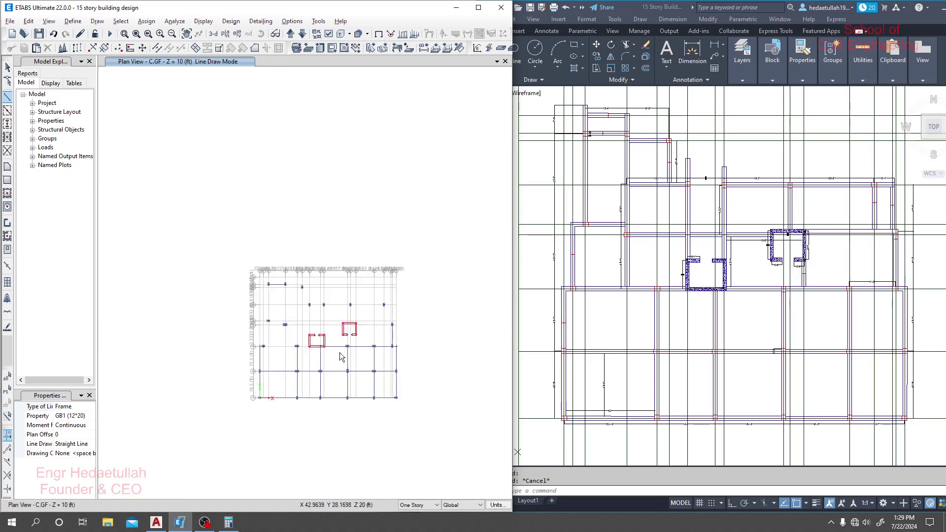
{"action": "left_click", "coordinate": [320, 346]}
Continue the grid 3 GB1 beam through A-3 and E-3 to the core wall edge
{"action": "scroll", "coordinate": [293, 340], "scroll_direction": "up", "scroll_amount": 3}
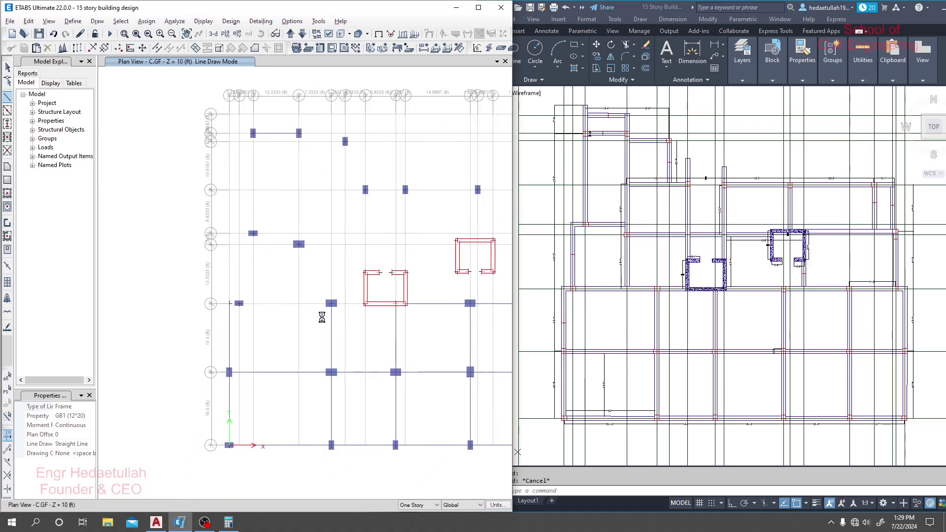
{"action": "scroll", "coordinate": [227, 305], "scroll_direction": "up", "scroll_amount": 3}
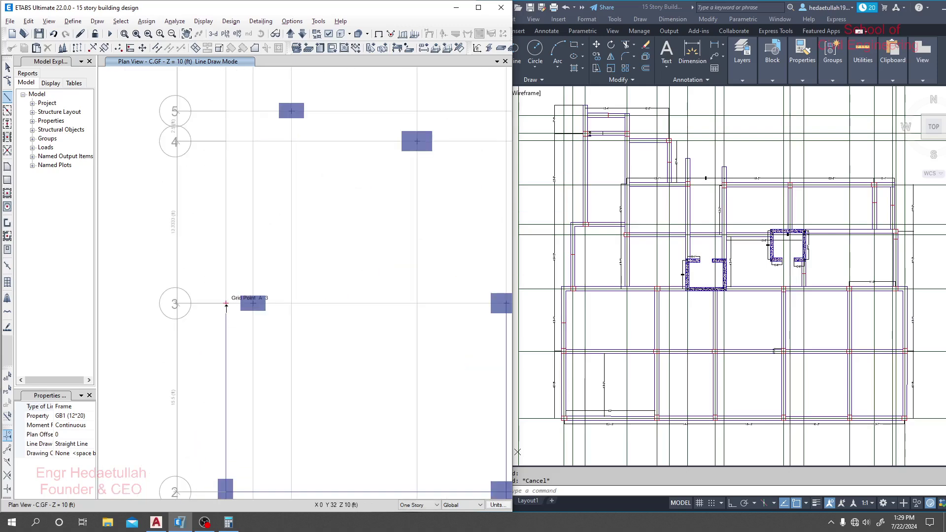
{"action": "left_click", "coordinate": [226, 305]}
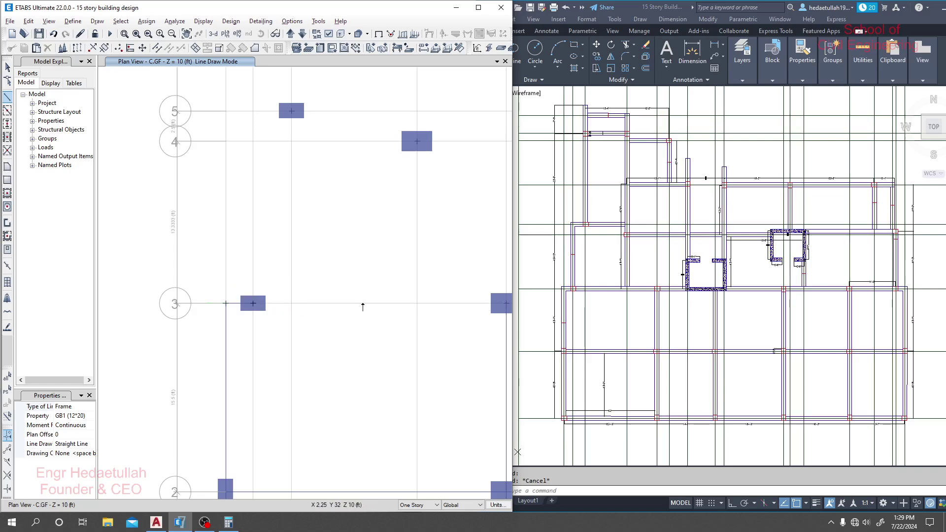
{"action": "middle_click_drag", "start_coordinate": [364, 307], "coordinate": [250, 306]}
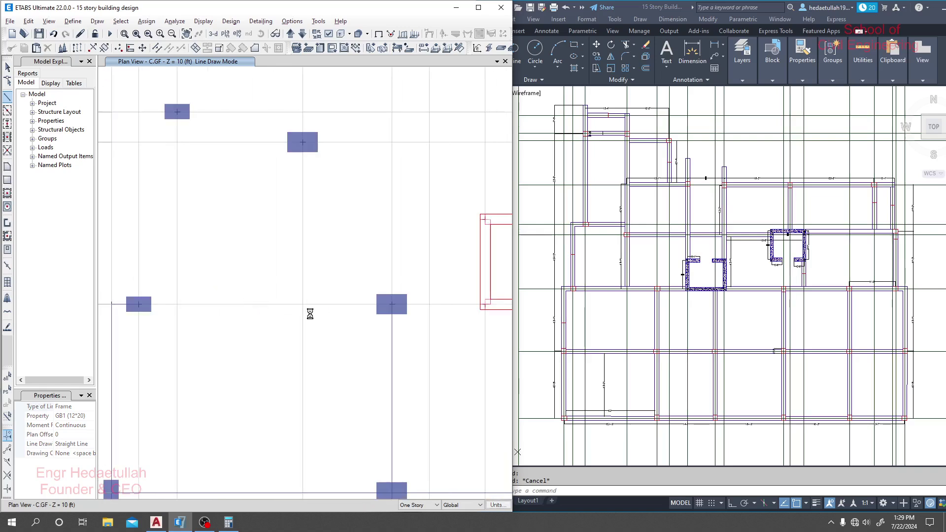
{"action": "left_click", "coordinate": [392, 307]}
{"action": "middle_click_drag", "start_coordinate": [407, 351], "coordinate": [289, 351]}
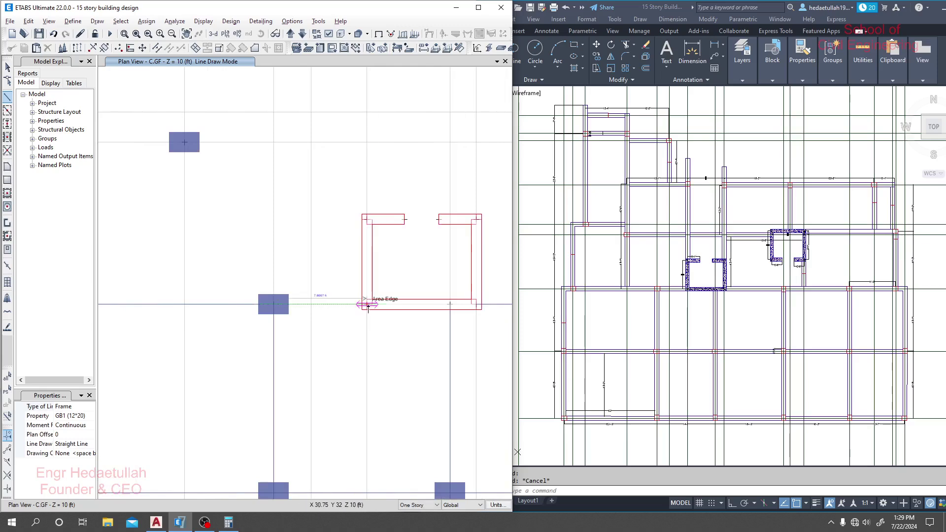
{"action": "left_click", "coordinate": [366, 304]}
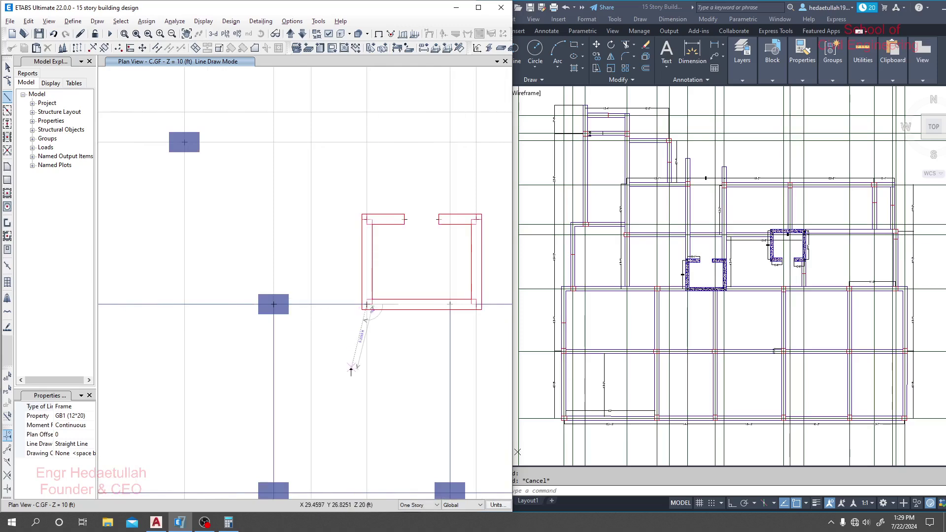
{"action": "key", "text": "Escape"}
{"action": "scroll", "coordinate": [351, 372], "scroll_direction": "down", "scroll_amount": 3}
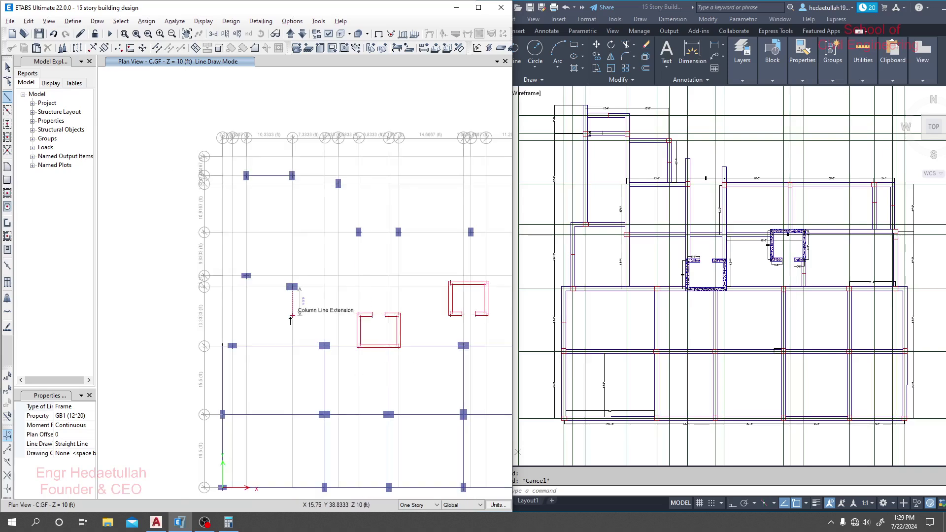
Cancel the stray beam started at the grid 4 column
{"action": "scroll", "coordinate": [232, 327], "scroll_direction": "up", "scroll_amount": 5}
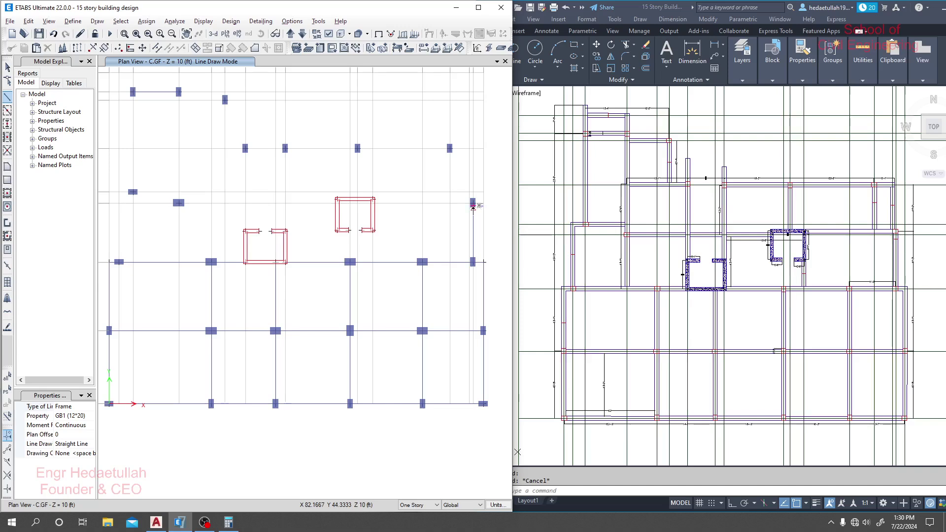
{"action": "left_click", "coordinate": [473, 203]}
{"action": "scroll", "coordinate": [380, 205], "scroll_direction": "up", "scroll_amount": 3}
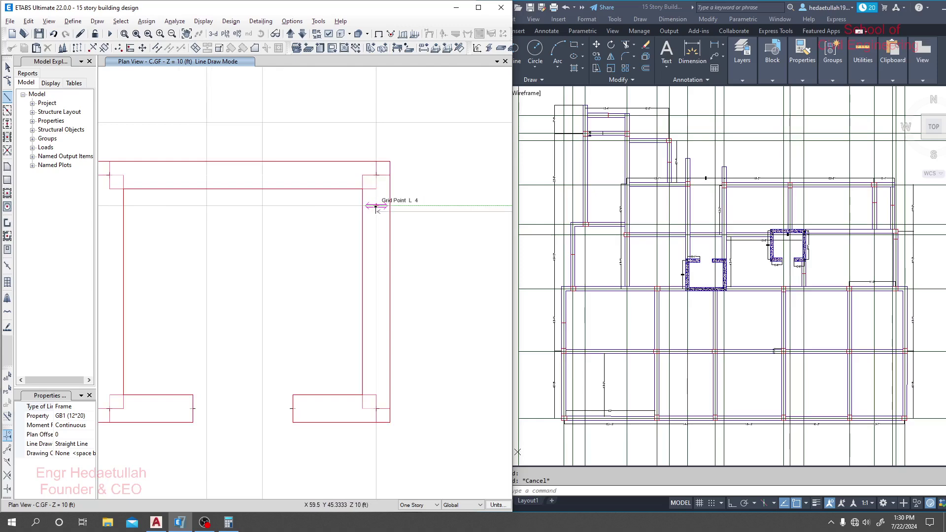
{"action": "scroll", "coordinate": [380, 206], "scroll_direction": "down", "scroll_amount": 3}
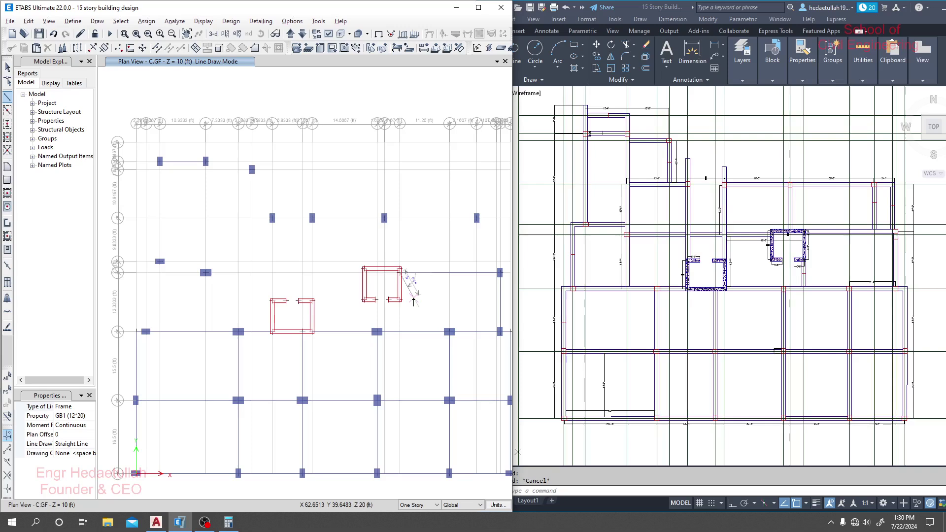
{"action": "key", "text": "Escape"}
Draw GB1 beams from N4 up to N6, then west through K6 to I6
{"action": "middle_click_drag", "start_coordinate": [413, 294], "coordinate": [365, 296]}
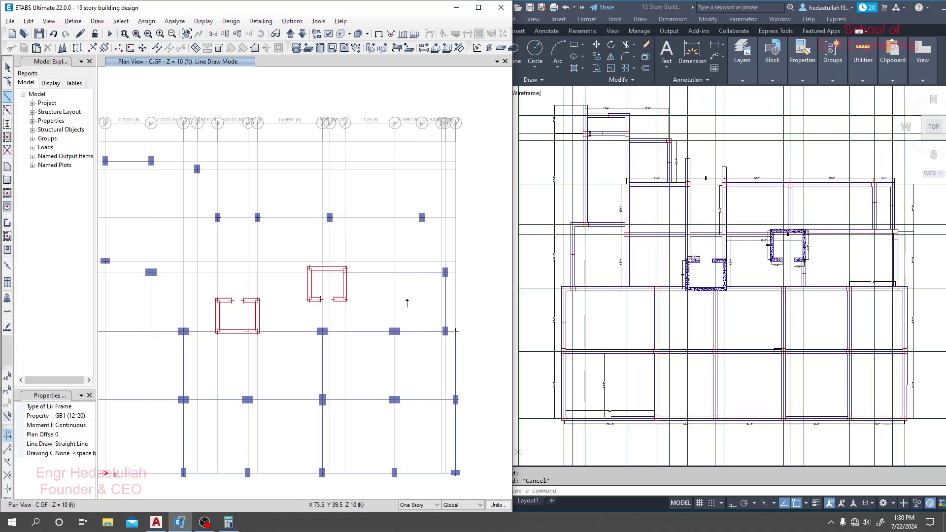
{"action": "left_click", "coordinate": [422, 273]}
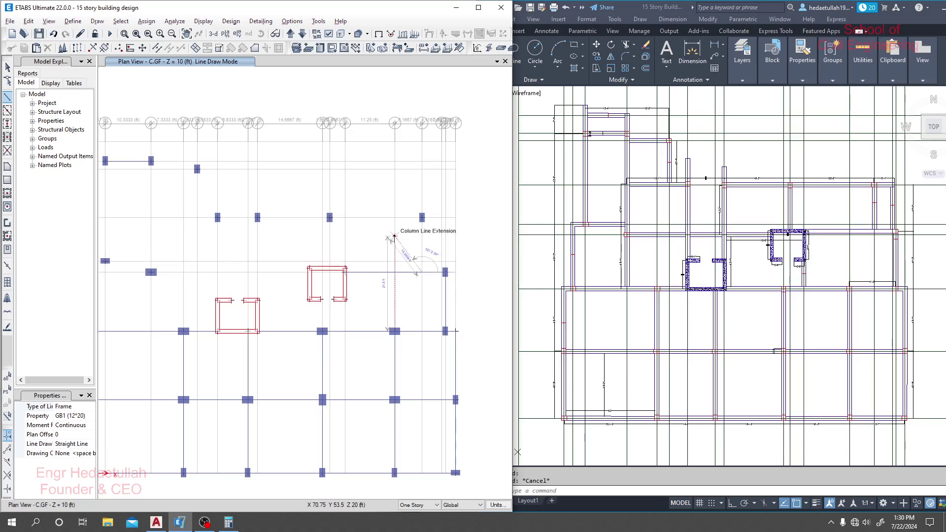
{"action": "left_click", "coordinate": [422, 217]}
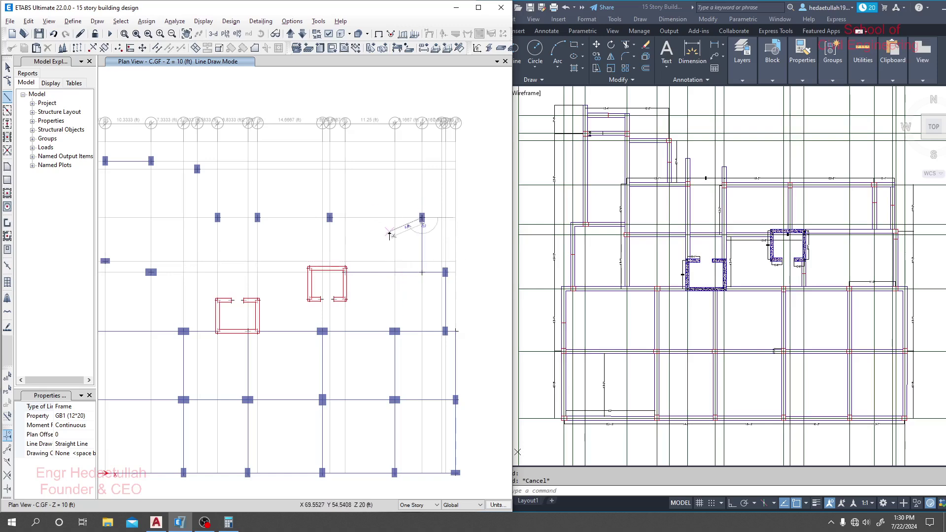
{"action": "left_click", "coordinate": [330, 218]}
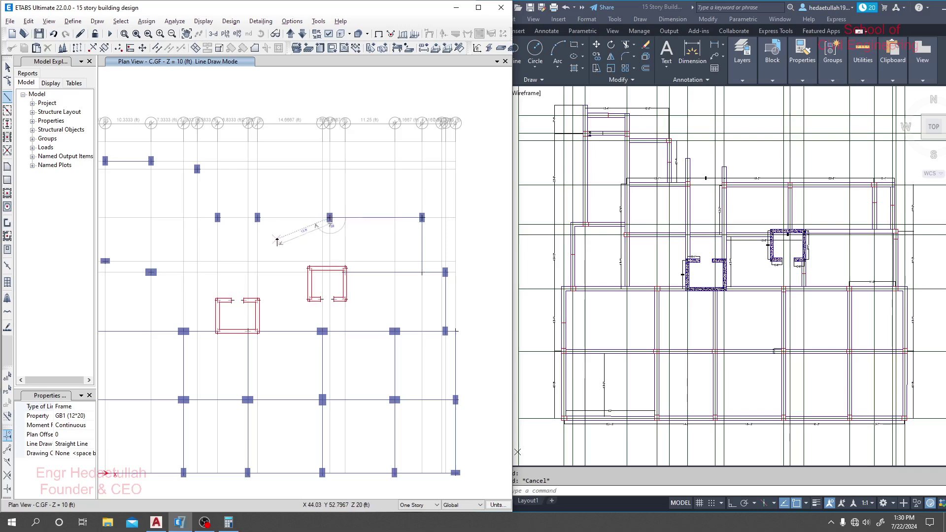
{"action": "left_click", "coordinate": [257, 219]}
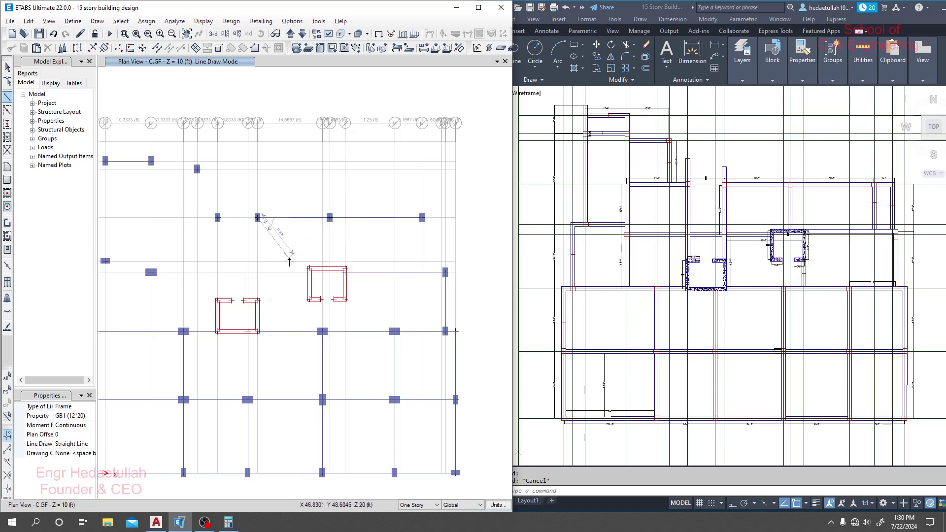
{"action": "mouse_move", "coordinate": [349, 260]}
{"action": "middle_mouse_down"}
{"action": "mouse_move", "coordinate": [220, 269]}
{"action": "mouse_move", "coordinate": [342, 262]}
{"action": "middle_mouse_up"}
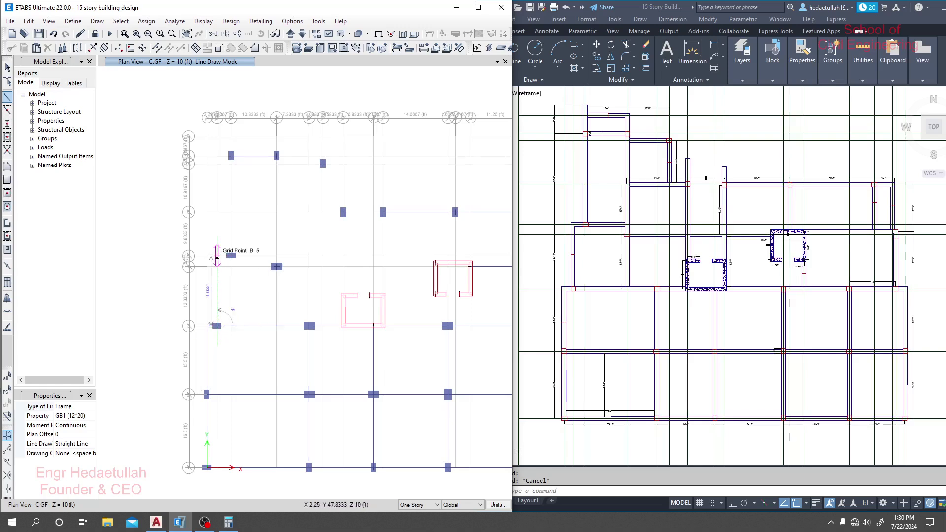
End the grid B beam at B5, continue to D5, and add a D4–D8 beam
{"action": "left_click", "coordinate": [217, 256]}
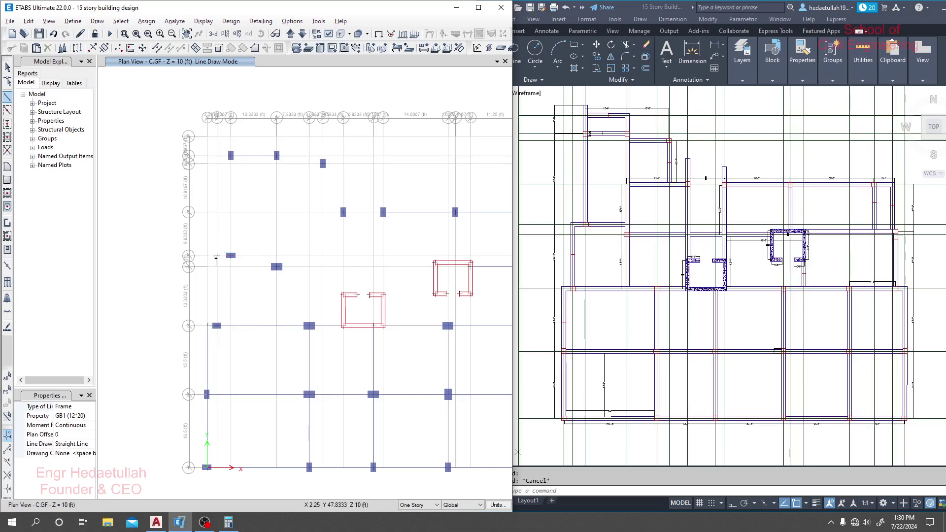
{"action": "left_click", "coordinate": [276, 256]}
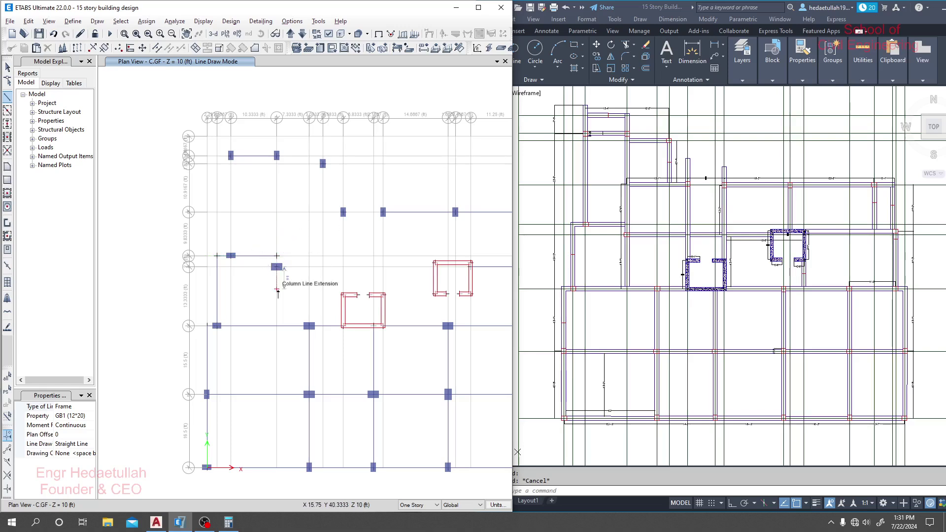
{"action": "left_click", "coordinate": [276, 267]}
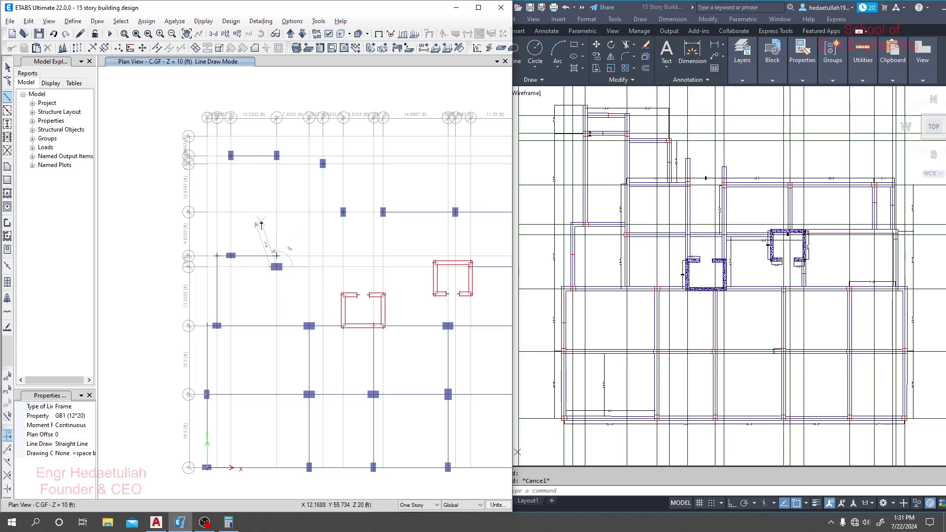
{"action": "left_click", "coordinate": [276, 156]}
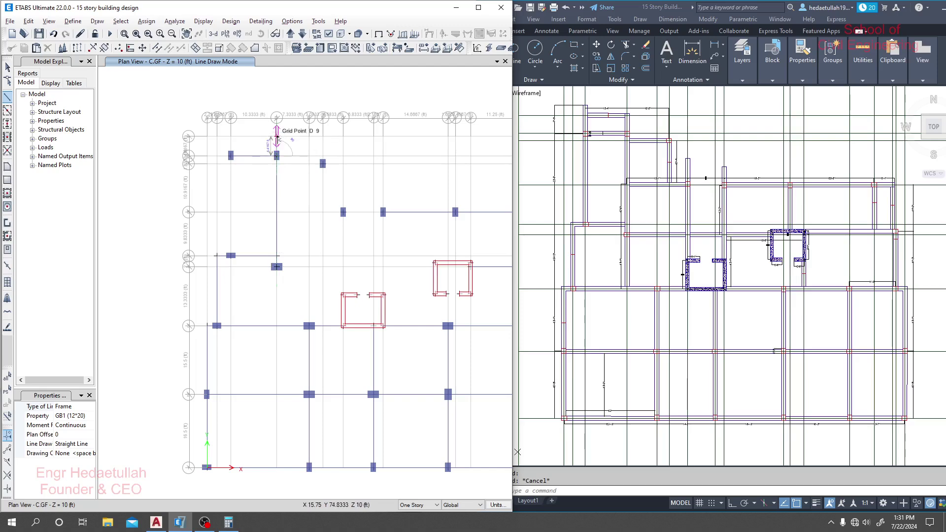
{"action": "key", "text": "Escape"}
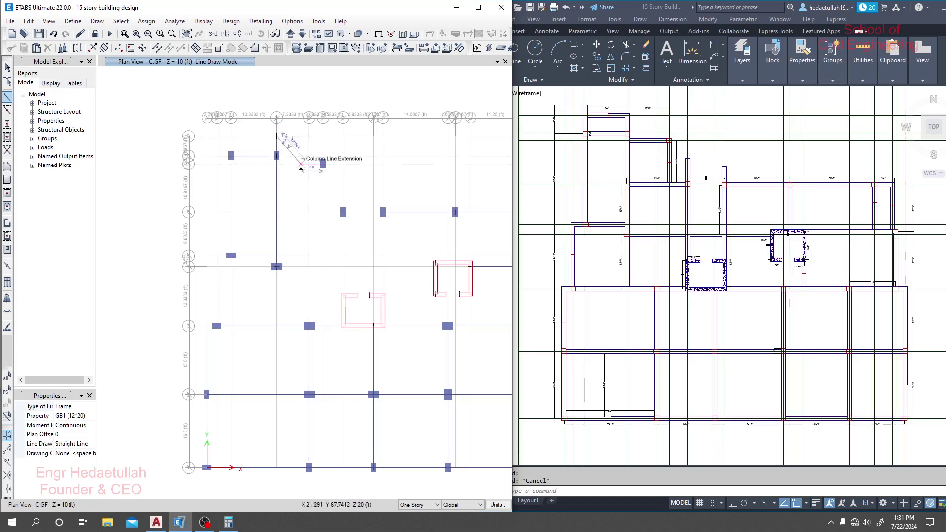
Draw a GB1 beam up grid C from C5 through C8 to C9
{"action": "left_click", "coordinate": [231, 256]}
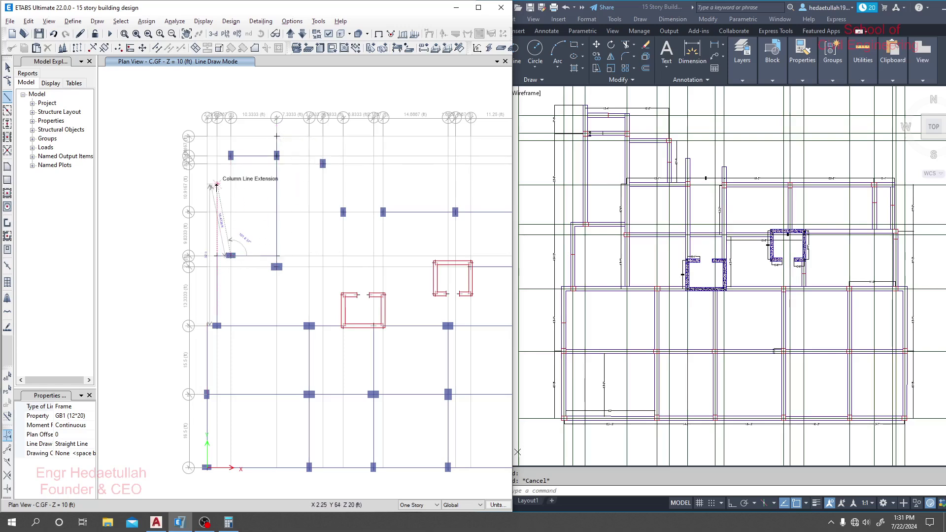
{"action": "left_click", "coordinate": [230, 156]}
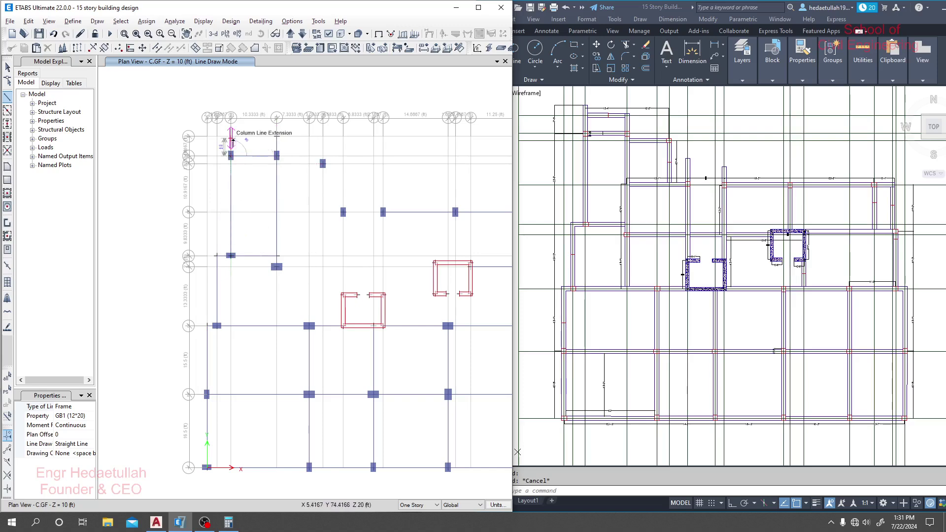
{"action": "left_click", "coordinate": [231, 136]}
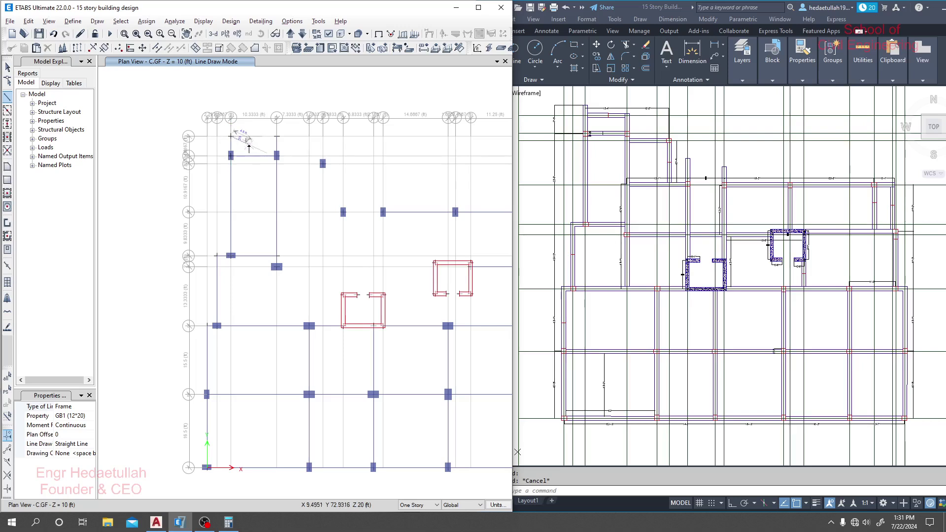
{"action": "key", "text": "Escape"}
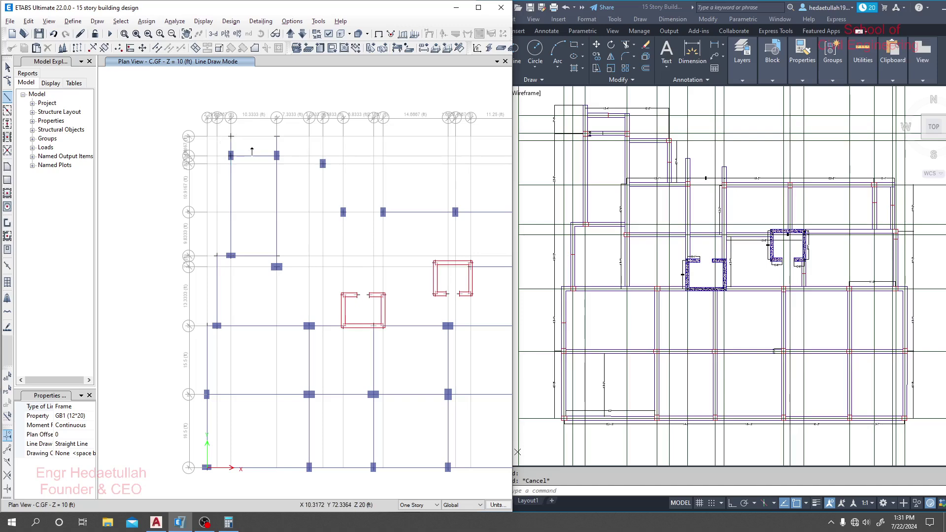
{"action": "middle_click_drag", "start_coordinate": [319, 239], "coordinate": [268, 230]}
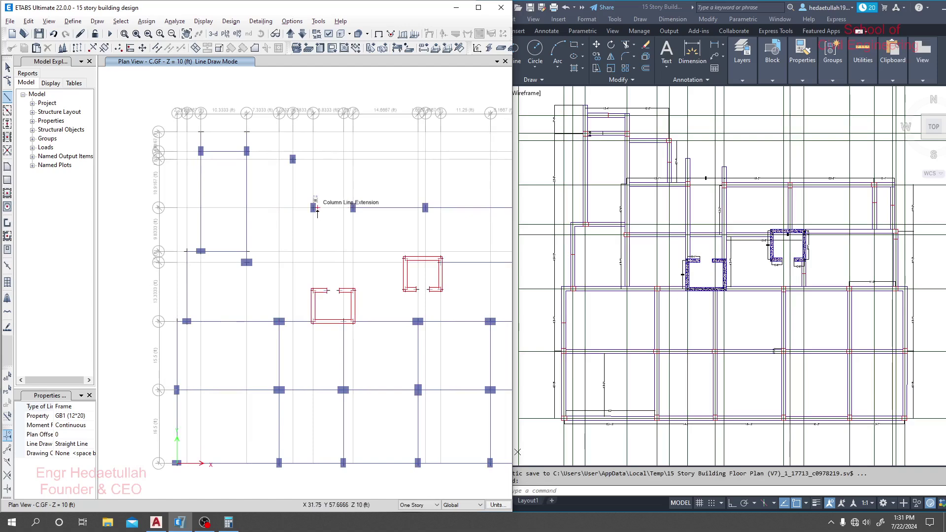
Draw GB1 beams D6–G6, F6 to the column above, and that column to D7
{"action": "left_click", "coordinate": [246, 209]}
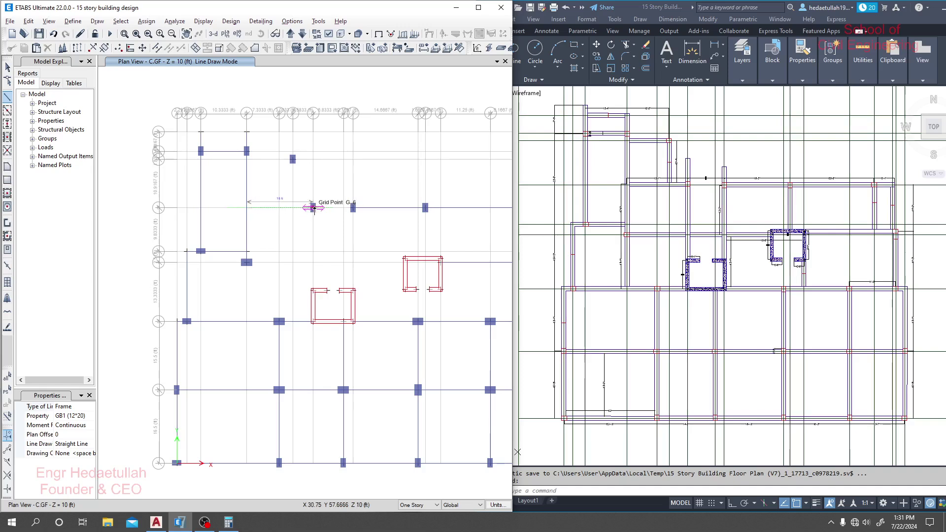
{"action": "left_click", "coordinate": [314, 208]}
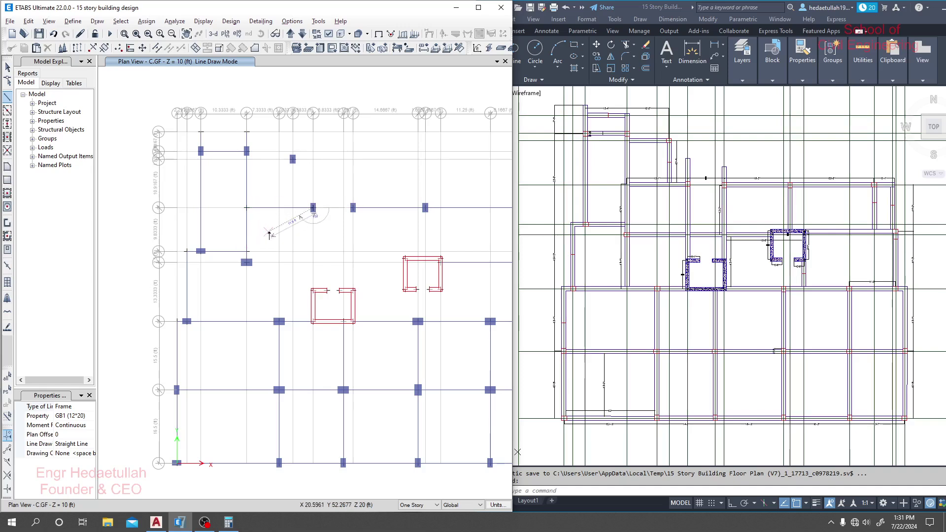
{"action": "key", "text": "Escape"}
{"action": "left_click", "coordinate": [293, 208]}
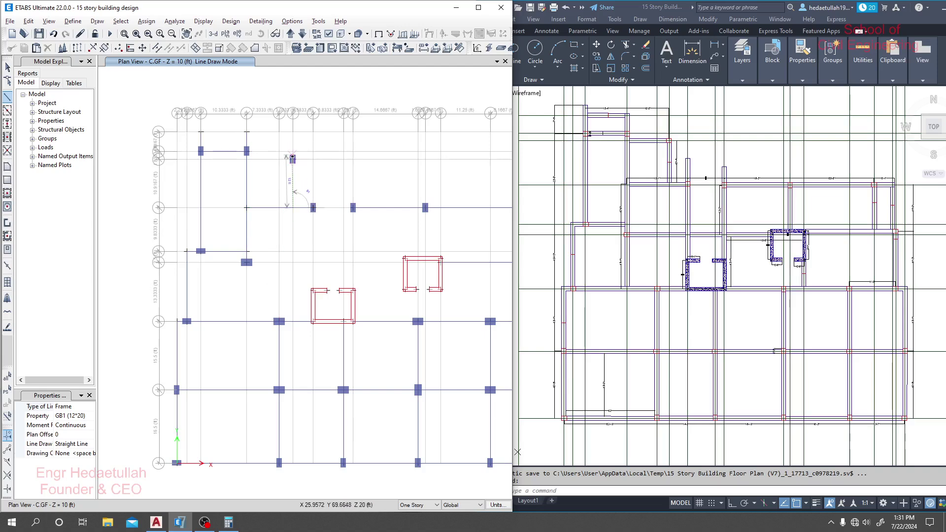
{"action": "left_click", "coordinate": [292, 159]}
{"action": "key", "text": "Escape"}
{"action": "left_click", "coordinate": [292, 159]}
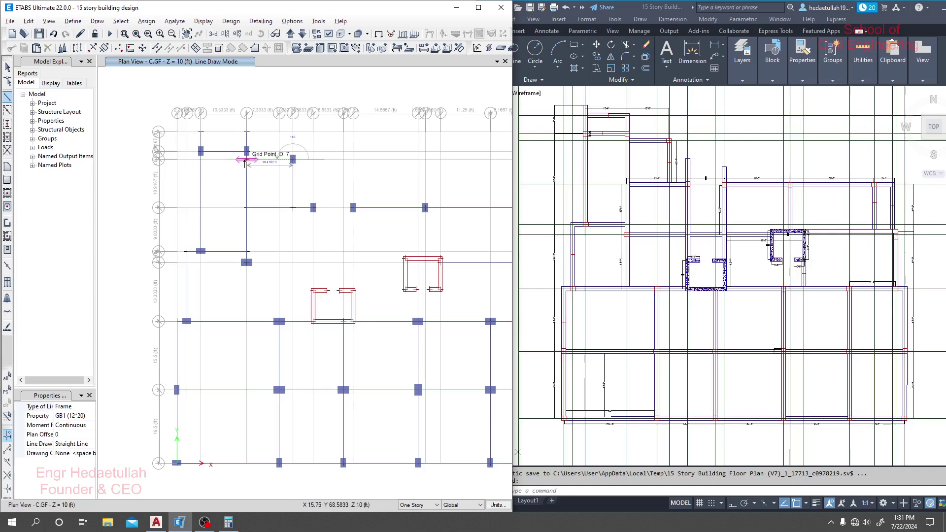
{"action": "left_click", "coordinate": [247, 159]}
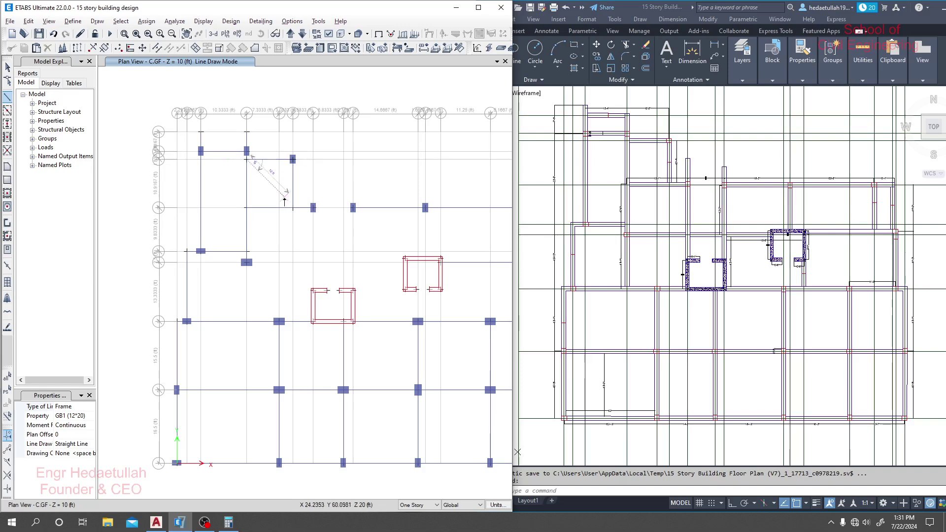
{"action": "key", "text": "Escape"}
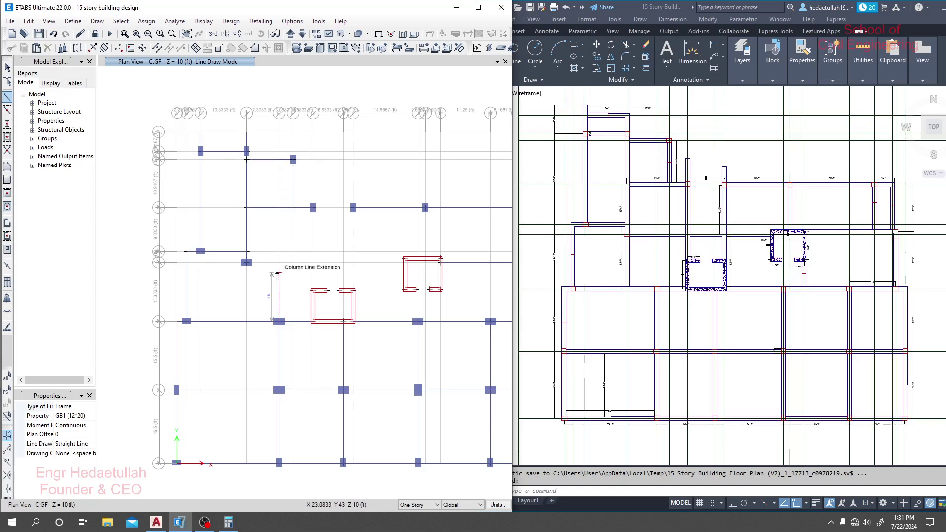
Tie the core wall to grid 6 with beams from G6 and from its top-right joint
{"action": "scroll", "coordinate": [277, 245], "scroll_direction": "up", "scroll_amount": 1}
{"action": "scroll", "coordinate": [271, 239], "scroll_direction": "down", "scroll_amount": 1}
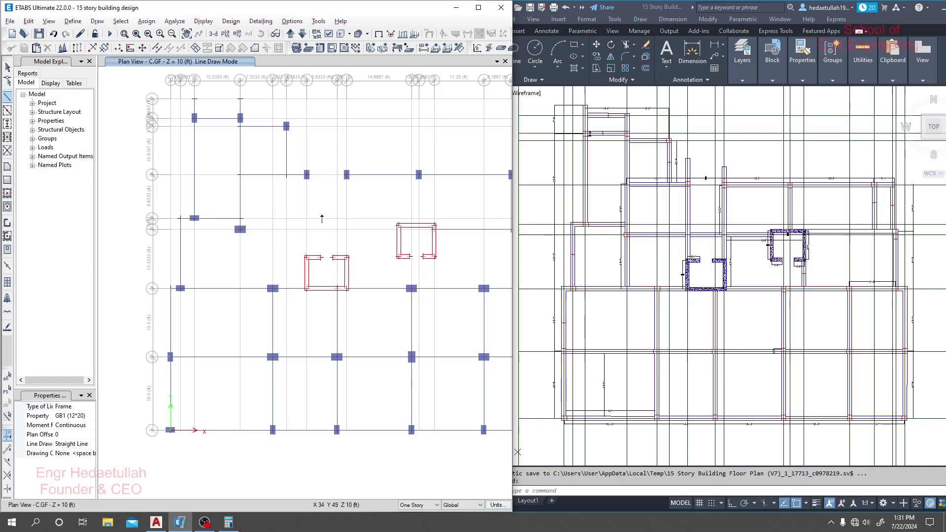
{"action": "scroll", "coordinate": [317, 235], "scroll_direction": "up", "scroll_amount": 2}
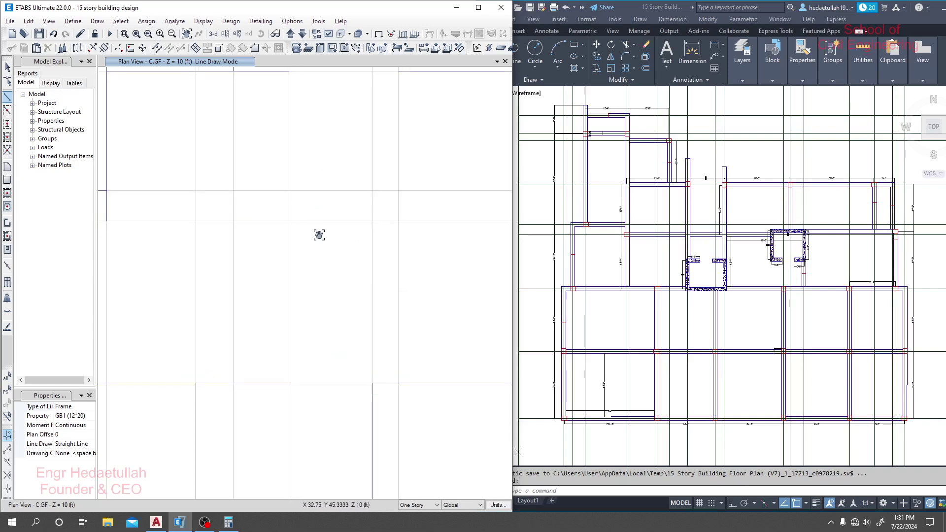
{"action": "middle_click_drag", "start_coordinate": [302, 148], "coordinate": [300, 169]}
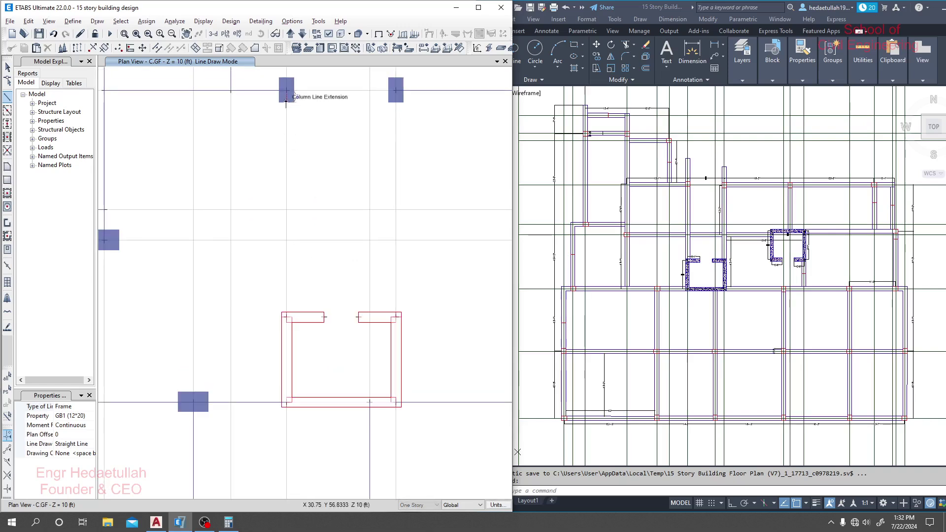
{"action": "left_click", "coordinate": [286, 91]}
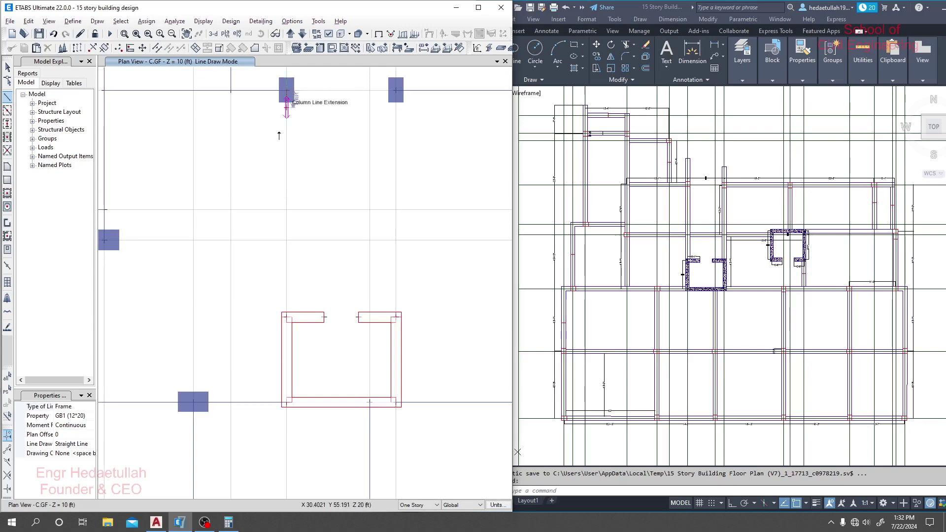
{"action": "left_click", "coordinate": [286, 318]}
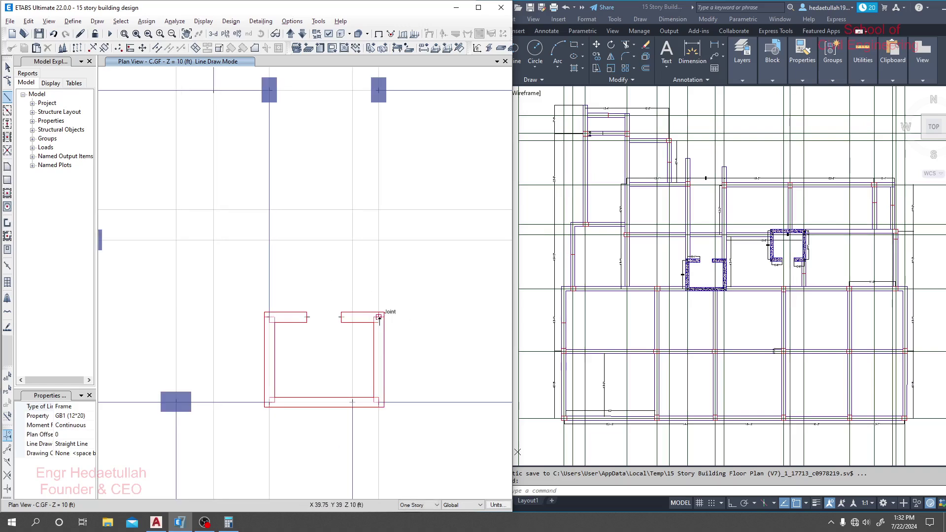
{"action": "left_click", "coordinate": [379, 318]}
{"action": "left_click", "coordinate": [379, 92]}
{"action": "key", "text": "Escape"}
Draw a GB1 beam from the wall's top edge to grid point K6
{"action": "scroll", "coordinate": [434, 296], "scroll_direction": "down", "scroll_amount": 3}
{"action": "mouse_move", "coordinate": [435, 299]}
{"action": "middle_mouse_down"}
{"action": "mouse_move", "coordinate": [352, 253]}
{"action": "mouse_move", "coordinate": [309, 265]}
{"action": "middle_mouse_up"}
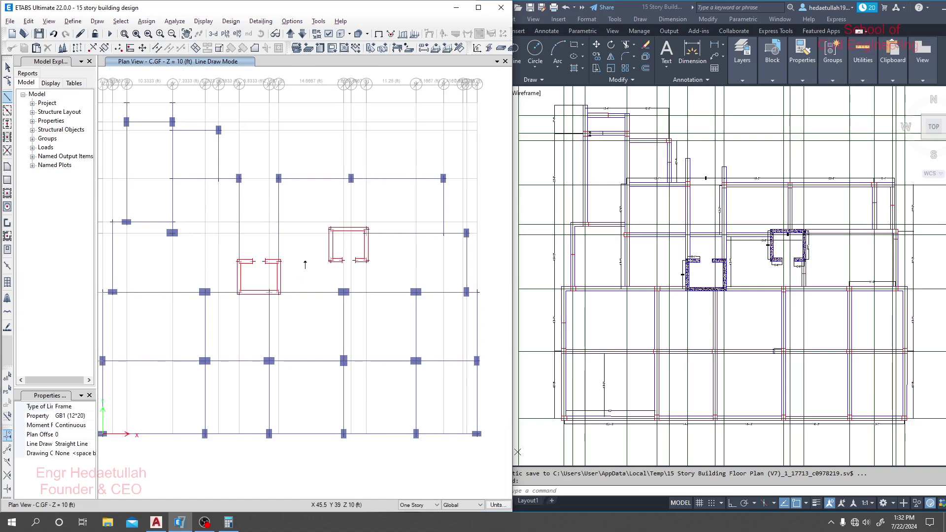
{"action": "scroll", "coordinate": [361, 194], "scroll_direction": "up", "scroll_amount": 3}
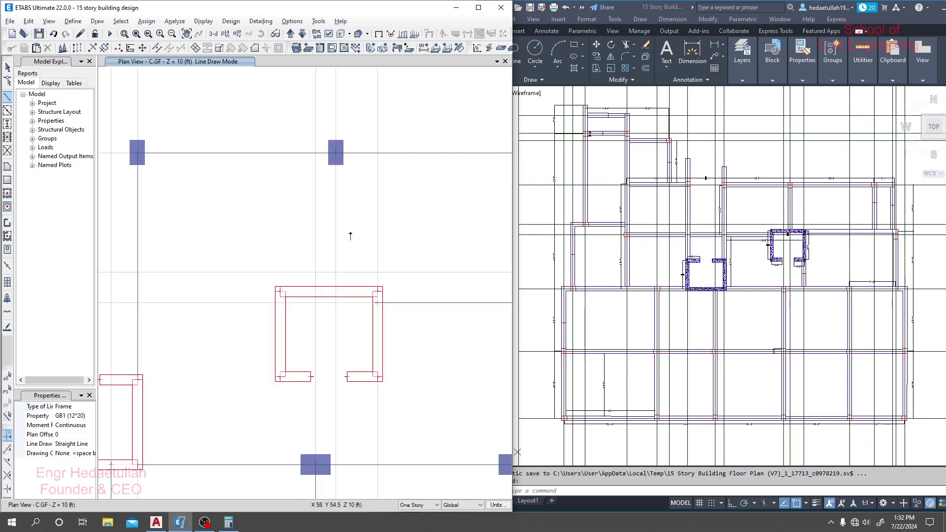
{"action": "left_click", "coordinate": [336, 295]}
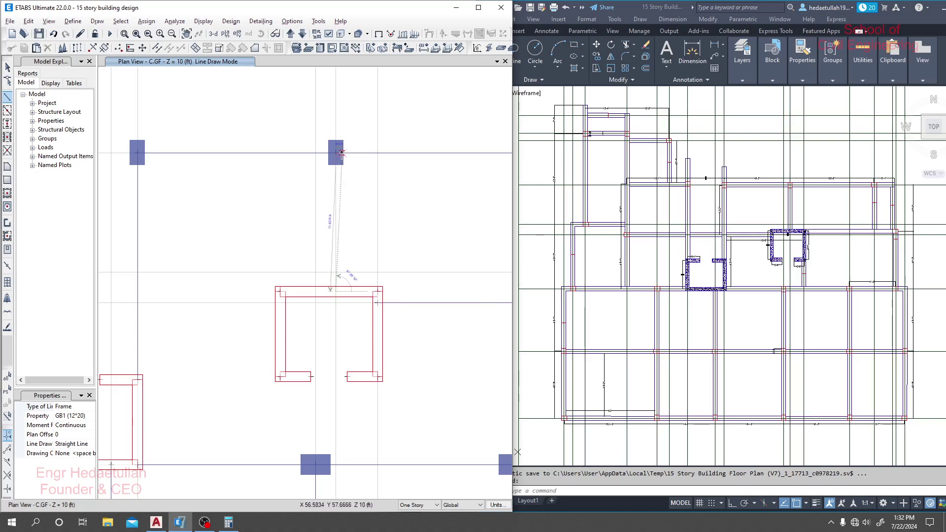
{"action": "left_click", "coordinate": [335, 152]}
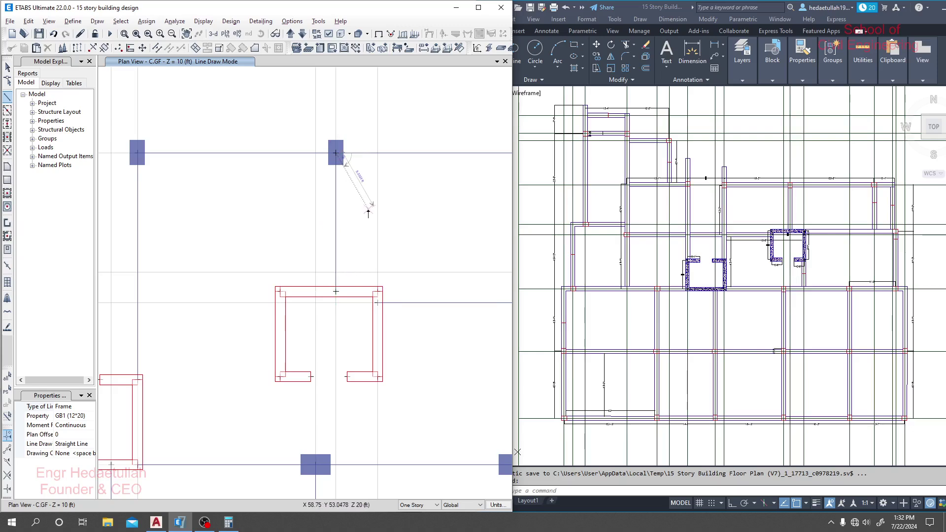
{"action": "key", "text": "Escape"}
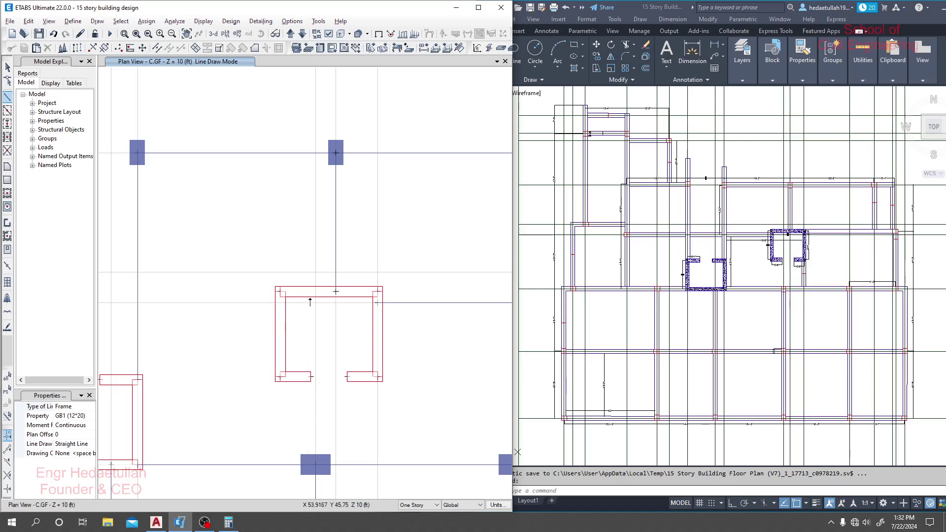
{"action": "left_click", "coordinate": [97, 20]}
{"action": "left_click", "coordinate": [125, 326]}
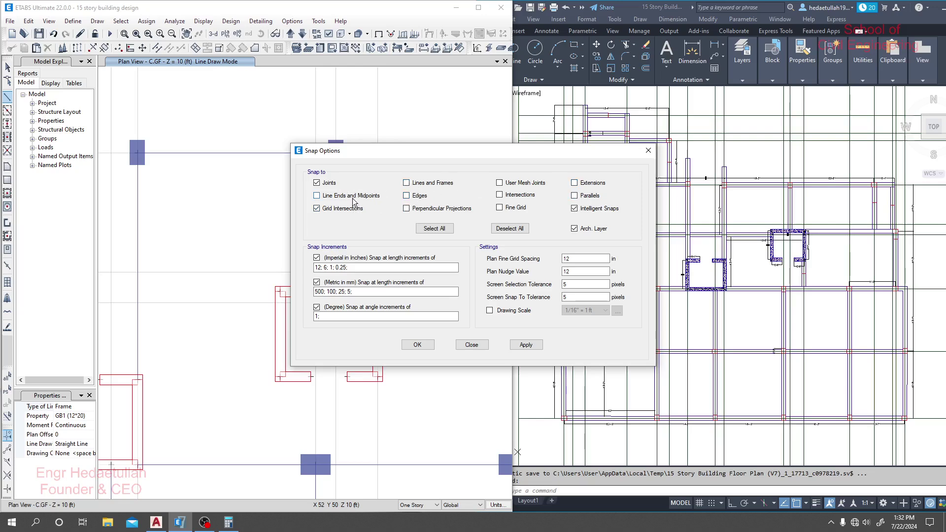
{"action": "left_click", "coordinate": [418, 344]}
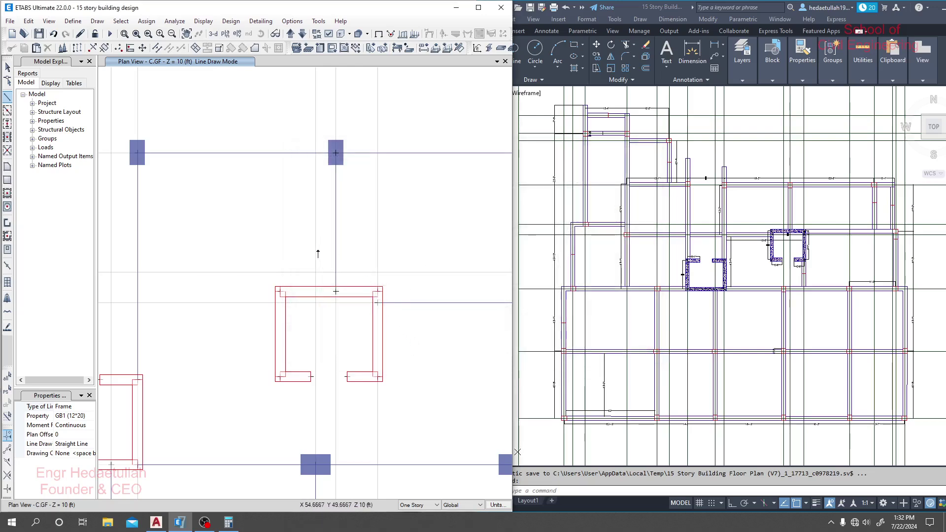
Draw a GB1 beam from D4 to G4 and another ending at the wall's edge
{"action": "scroll", "coordinate": [318, 253], "scroll_direction": "down", "scroll_amount": 5}
{"action": "scroll", "coordinate": [345, 265], "scroll_direction": "up", "scroll_amount": 2}
{"action": "middle_click_drag", "start_coordinate": [351, 302], "coordinate": [361, 303]}
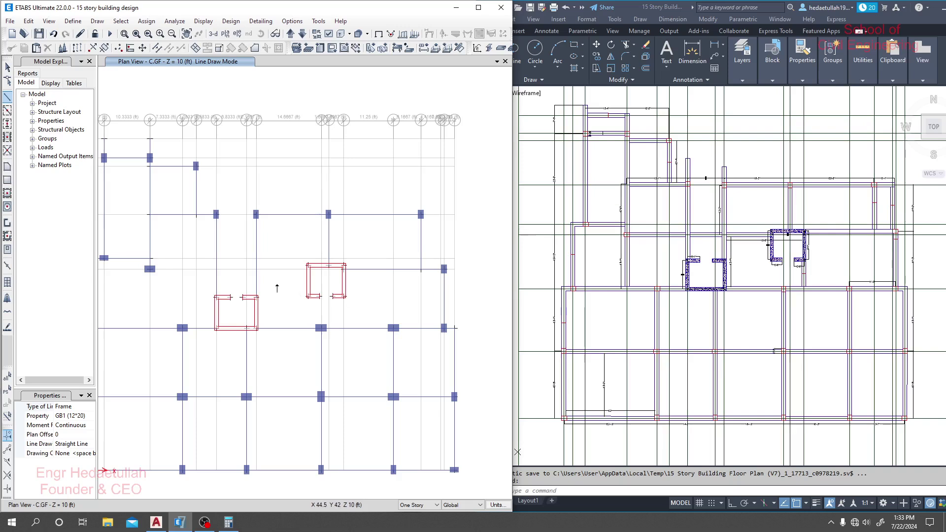
{"action": "middle_click_drag", "start_coordinate": [277, 288], "coordinate": [293, 290]}
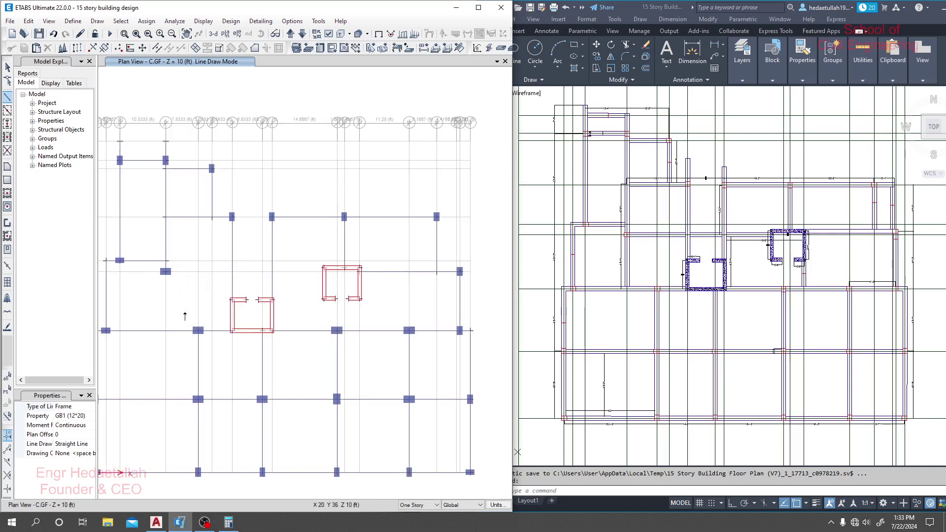
{"action": "left_click", "coordinate": [165, 272]}
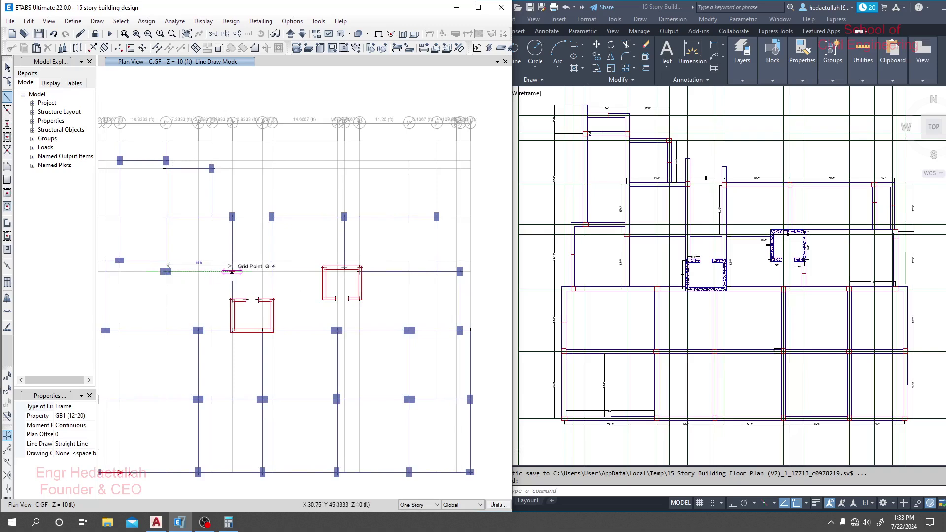
{"action": "left_click", "coordinate": [271, 271]}
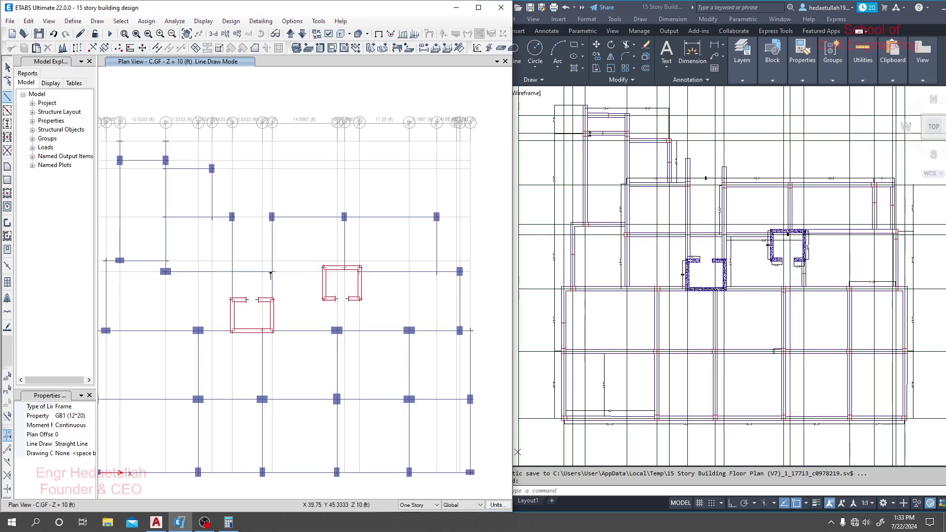
{"action": "key", "text": "Escape"}
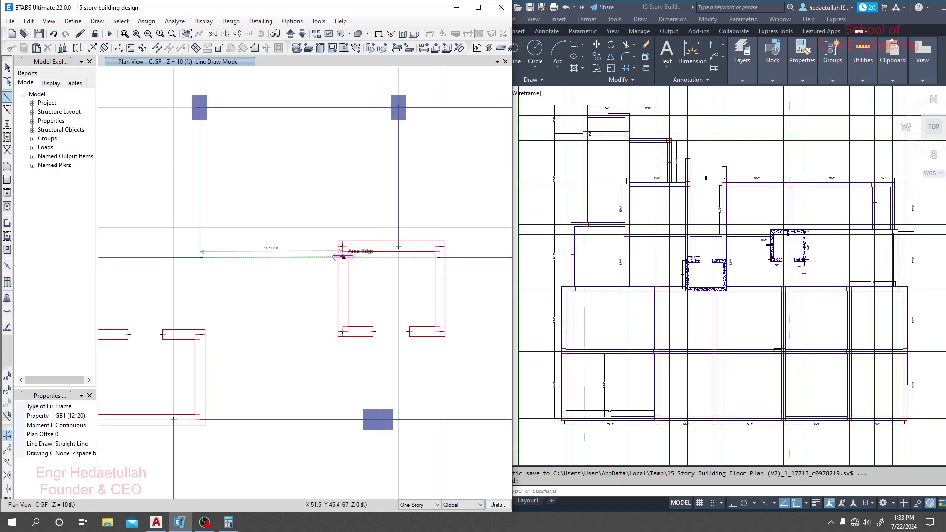
{"action": "left_click", "coordinate": [342, 257]}
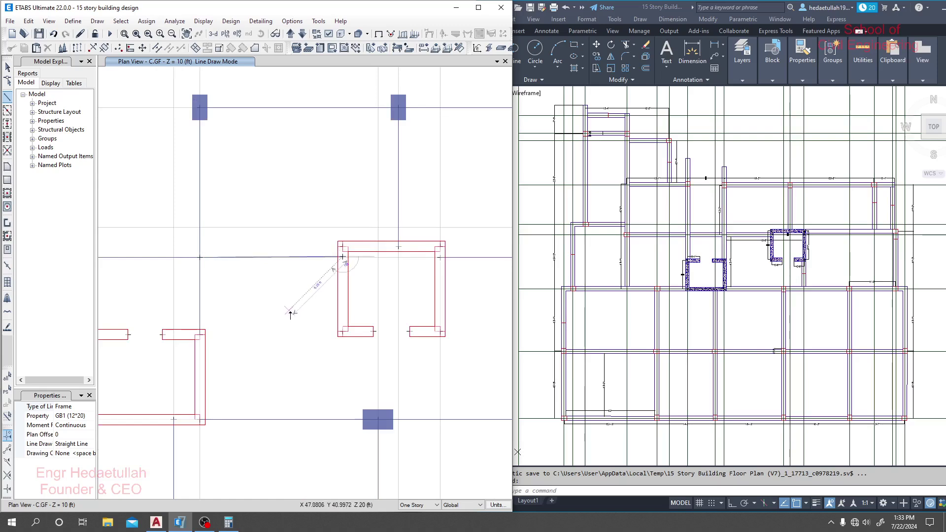
{"action": "key", "text": "Escape"}
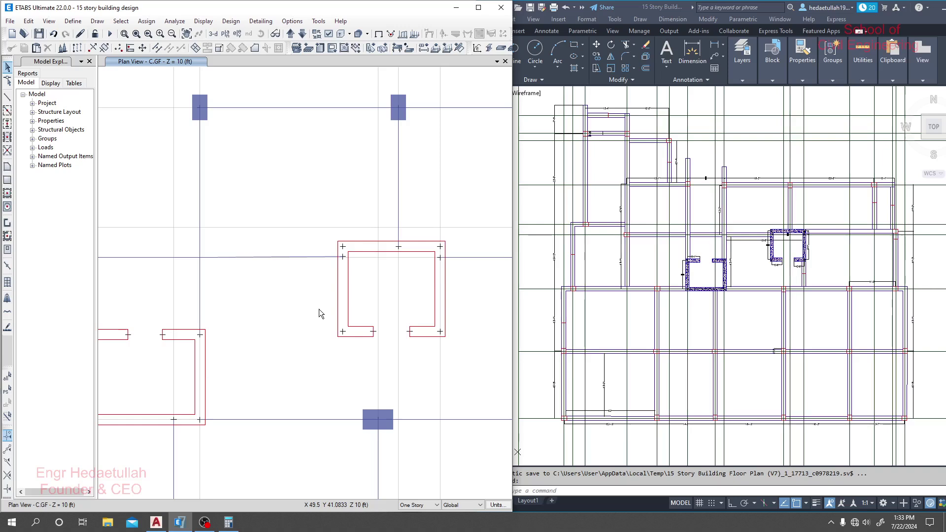
Draw a GB1 beam from the wall joint down to grid point L3
{"action": "middle_click_drag", "start_coordinate": [410, 307], "coordinate": [396, 261]}
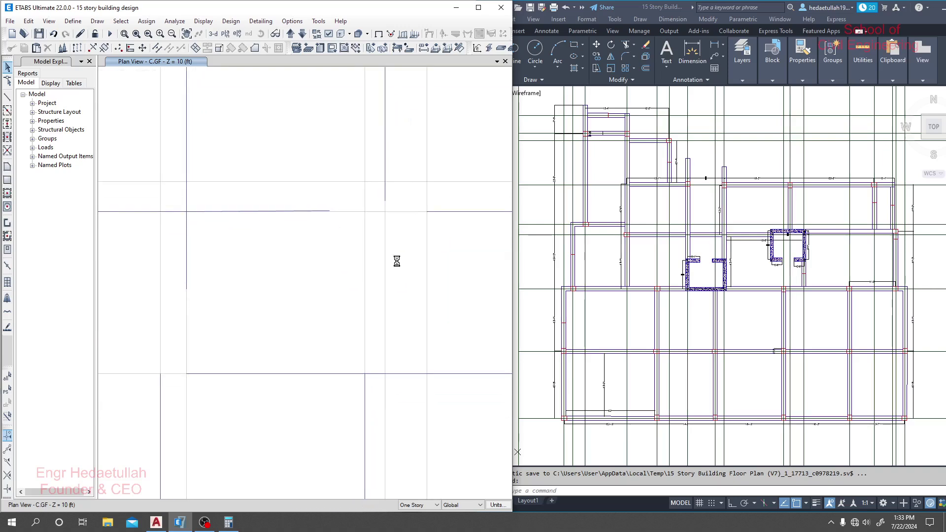
{"action": "middle_click_drag", "start_coordinate": [428, 291], "coordinate": [420, 288]}
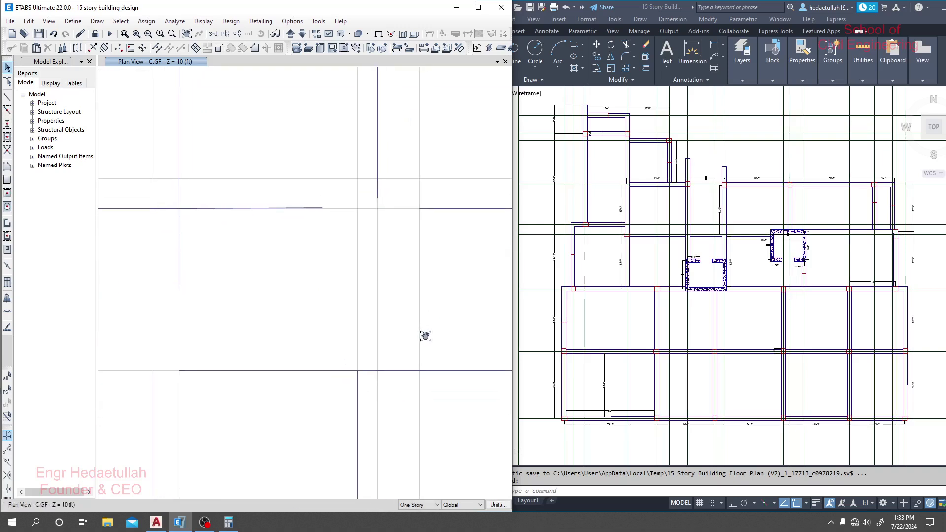
{"action": "left_click", "coordinate": [7, 97]}
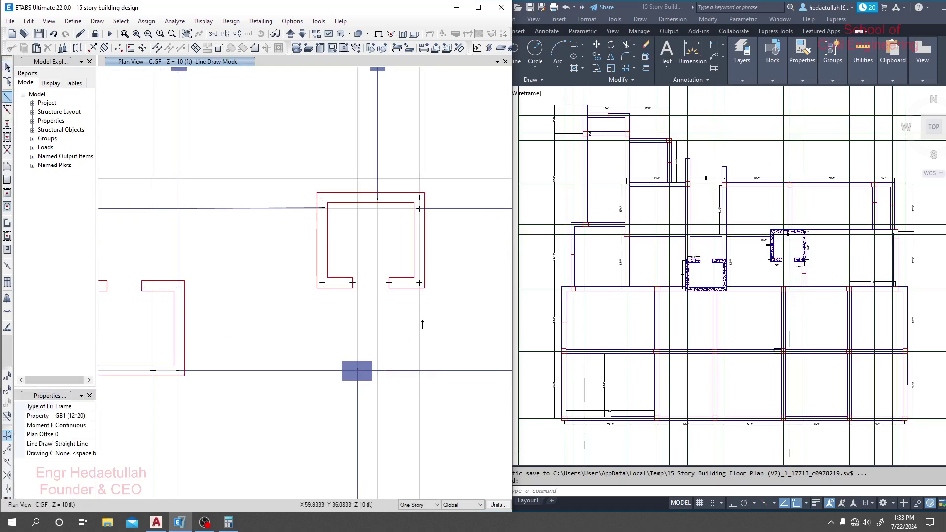
{"action": "left_click", "coordinate": [420, 284]}
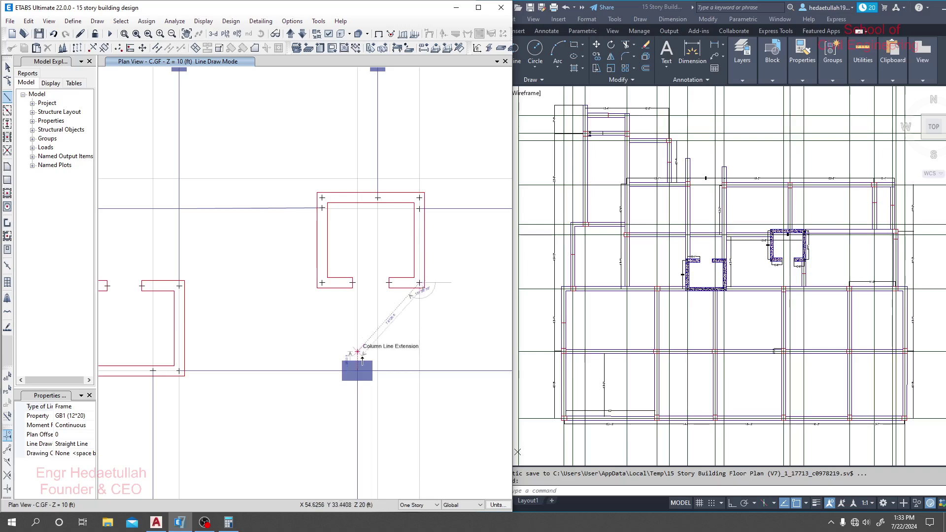
{"action": "left_click", "coordinate": [419, 371]}
{"action": "key", "text": "Escape"}
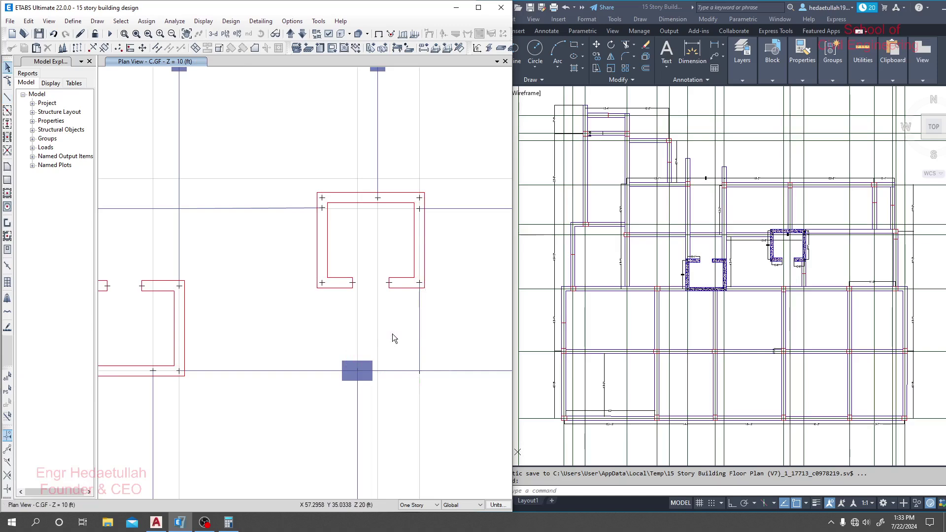
Draw a GB1 beam from D4 down to the column below it
{"action": "scroll", "coordinate": [302, 338], "scroll_direction": "down", "scroll_amount": 3}
{"action": "middle_click_drag", "start_coordinate": [302, 338], "coordinate": [340, 332]}
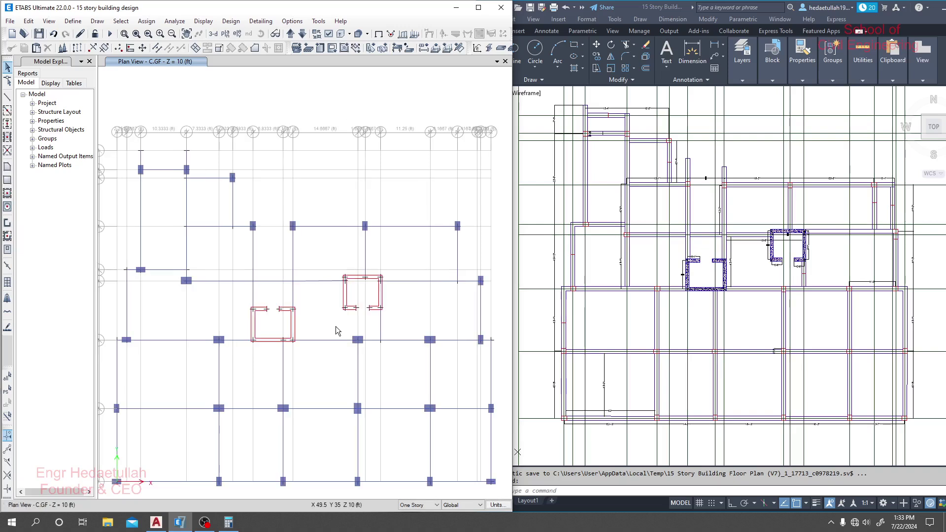
{"action": "scroll", "coordinate": [323, 376], "scroll_direction": "up", "scroll_amount": 3}
{"action": "middle_click_drag", "start_coordinate": [324, 376], "coordinate": [348, 359]}
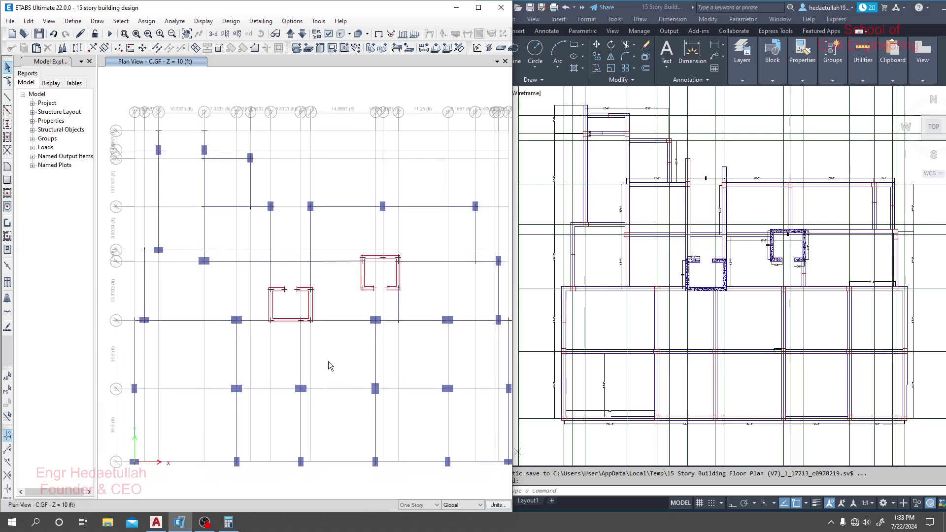
{"action": "middle_click_drag", "start_coordinate": [266, 354], "coordinate": [262, 327]}
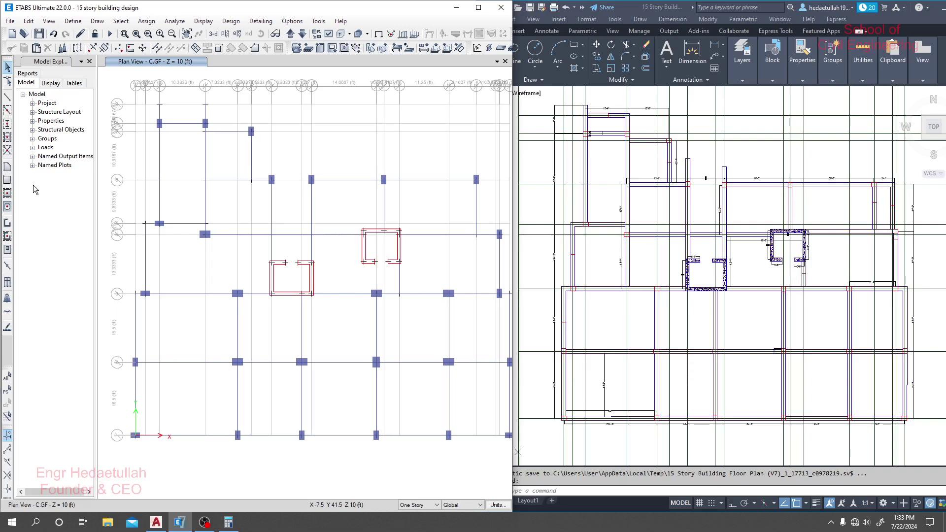
{"action": "left_click", "coordinate": [8, 99]}
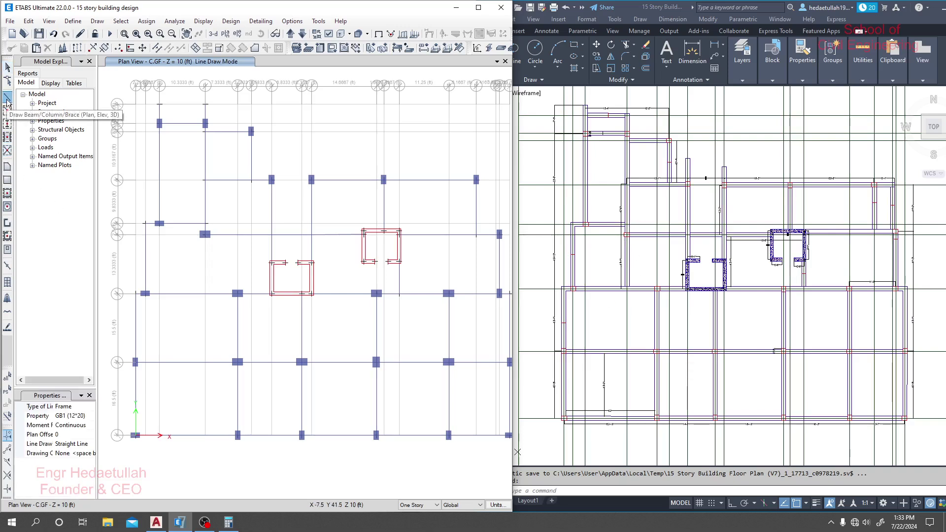
{"action": "left_click", "coordinate": [205, 235]}
{"action": "left_click", "coordinate": [205, 294]}
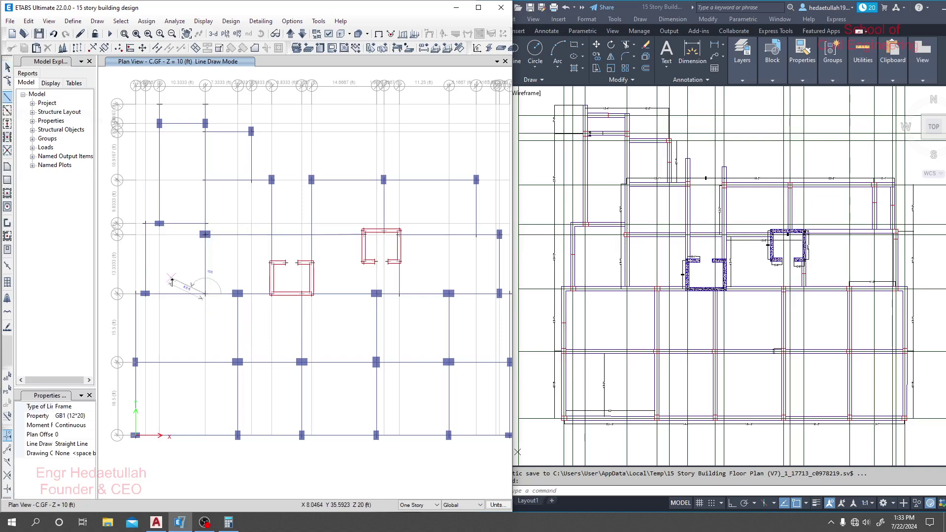
{"action": "key", "text": "Escape"}
Bring the AutoCAD floor plan forward for comparison with the model
{"action": "middle_click_drag", "start_coordinate": [323, 365], "coordinate": [304, 352]}
{"action": "left_click", "coordinate": [652, 12]}
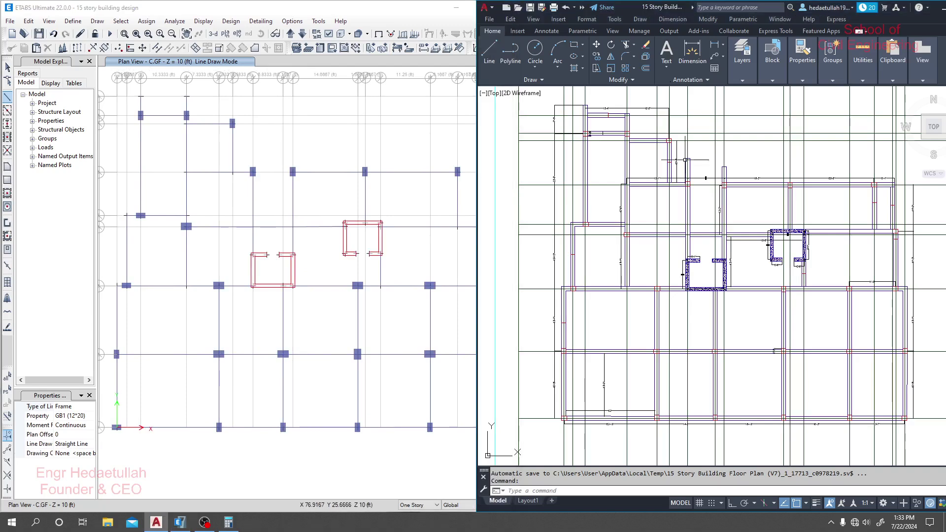
{"action": "scroll", "coordinate": [715, 200], "scroll_direction": "down", "scroll_amount": 2}
{"action": "middle_click_drag", "start_coordinate": [532, 271], "coordinate": [533, 285]}
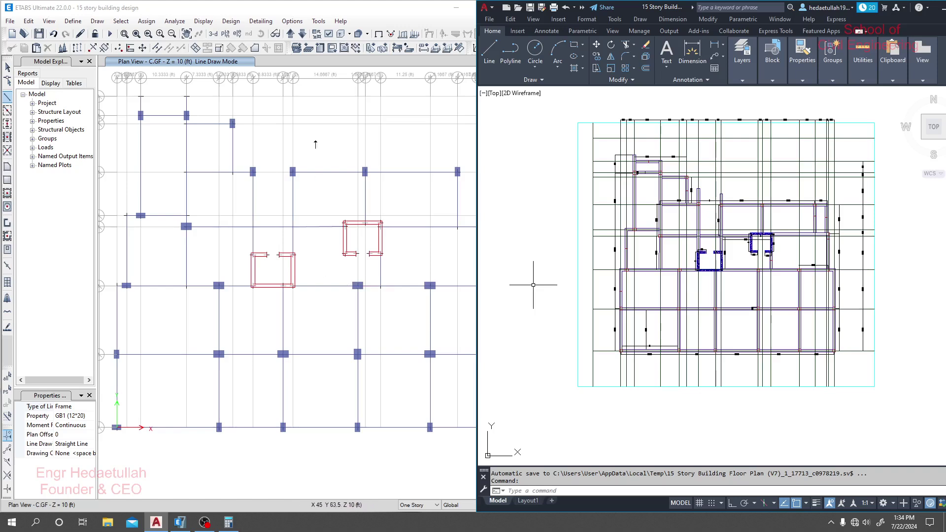
Turn on the extruded view and compare against the AutoCAD floor plan
{"action": "left_click", "coordinate": [341, 34]}
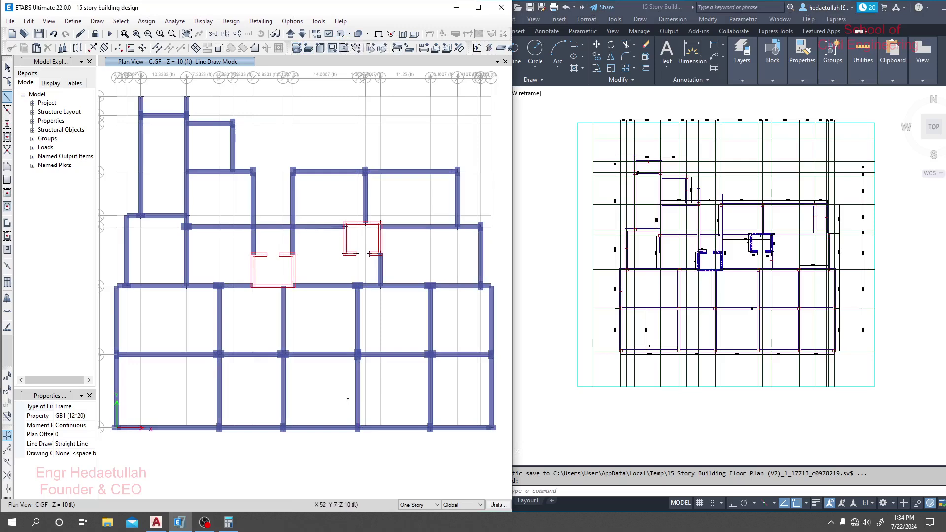
{"action": "left_click", "coordinate": [589, 311]}
{"action": "middle_click_drag", "start_coordinate": [582, 292], "coordinate": [583, 292]}
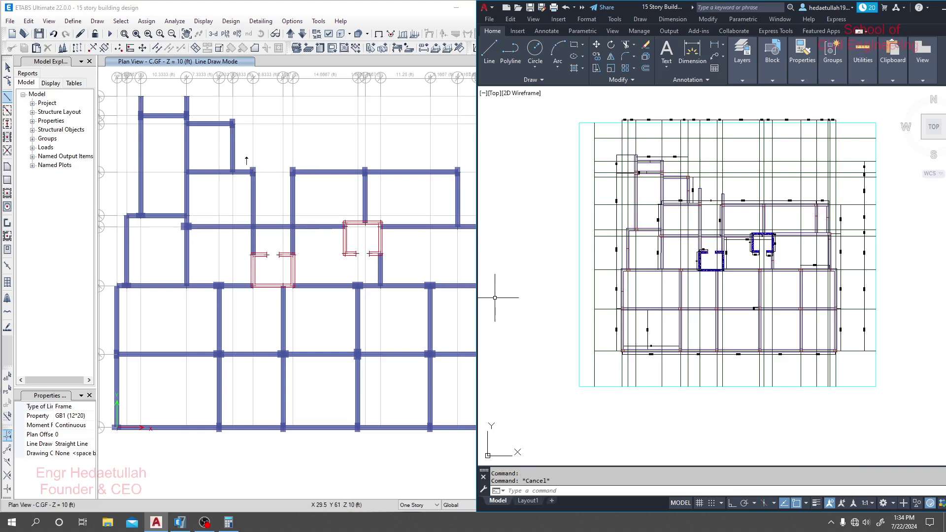
Start a new beam at a column joint and shift the plan left
{"action": "left_click", "coordinate": [358, 354]}
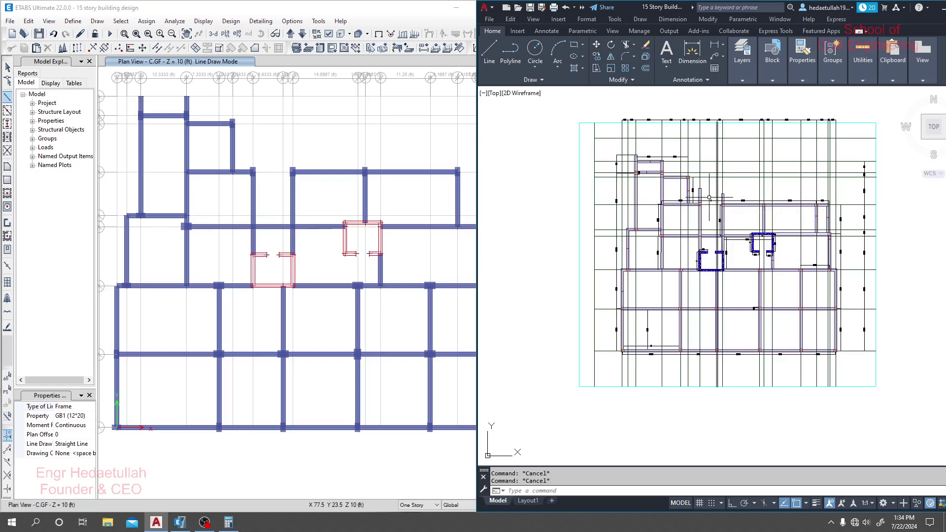
{"action": "scroll", "coordinate": [695, 197], "scroll_direction": "up", "scroll_amount": 2}
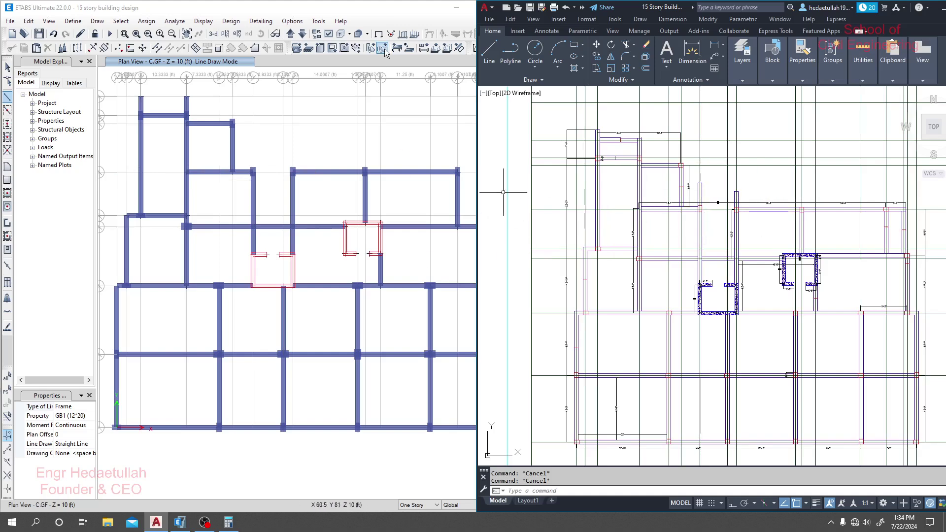
{"action": "middle_click_drag", "start_coordinate": [400, 196], "coordinate": [334, 198]}
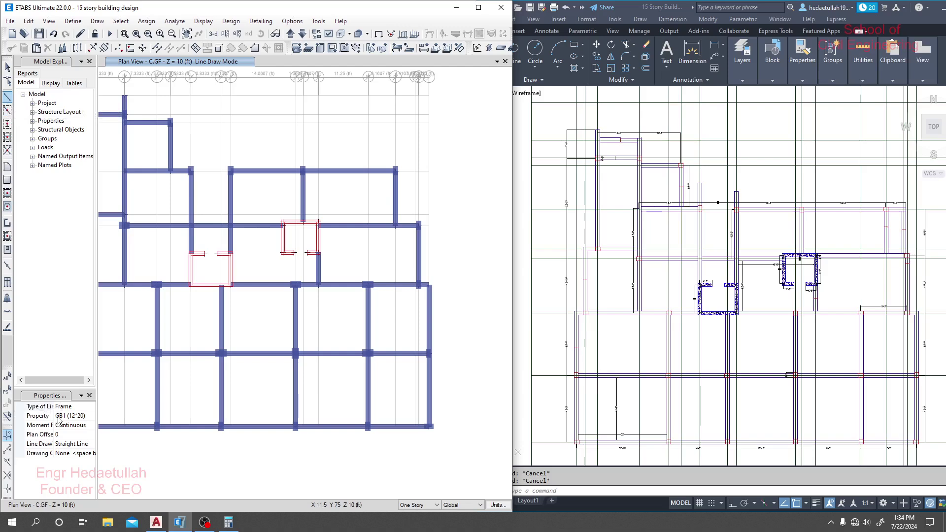
Draw a GB1 beam from N6 through the column line extension down to P4
{"action": "scroll", "coordinate": [399, 191], "scroll_direction": "up", "scroll_amount": 5}
{"action": "scroll", "coordinate": [274, 218], "scroll_direction": "down", "scroll_amount": 3}
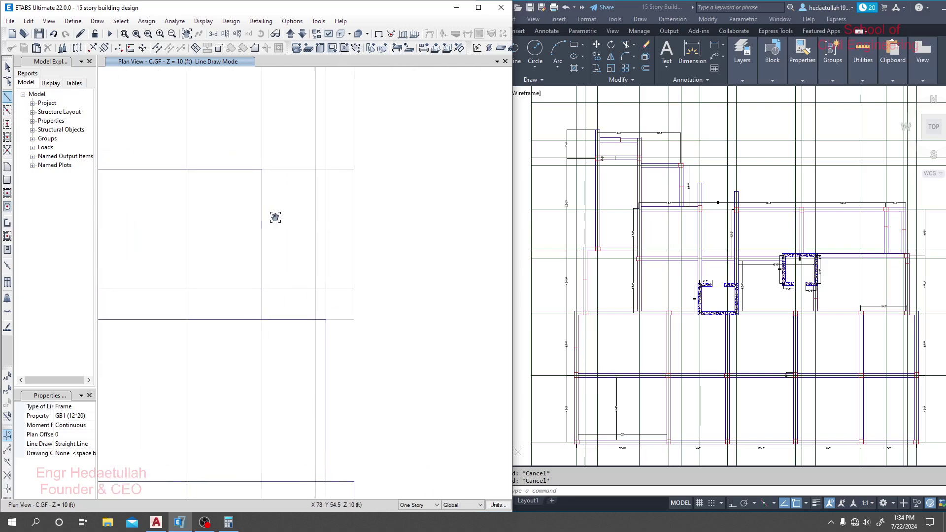
{"action": "left_click", "coordinate": [259, 173]}
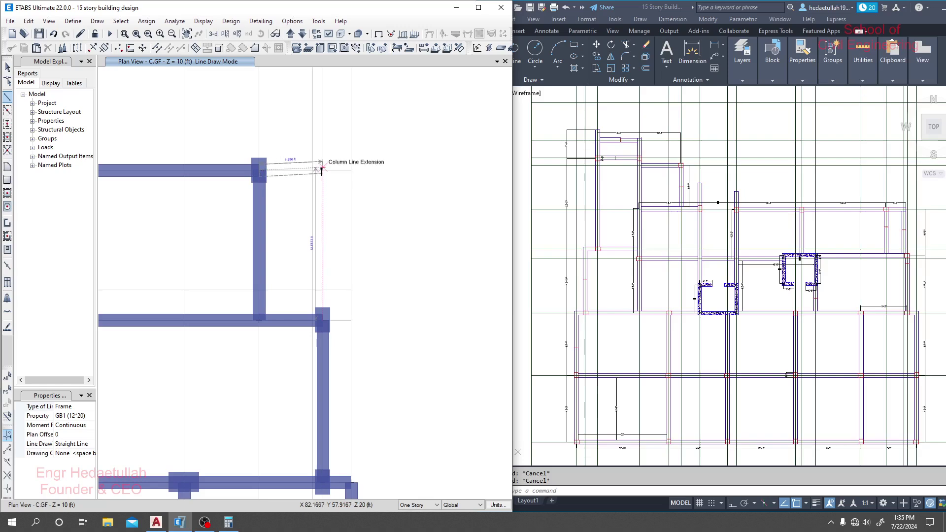
{"action": "left_click", "coordinate": [324, 173]}
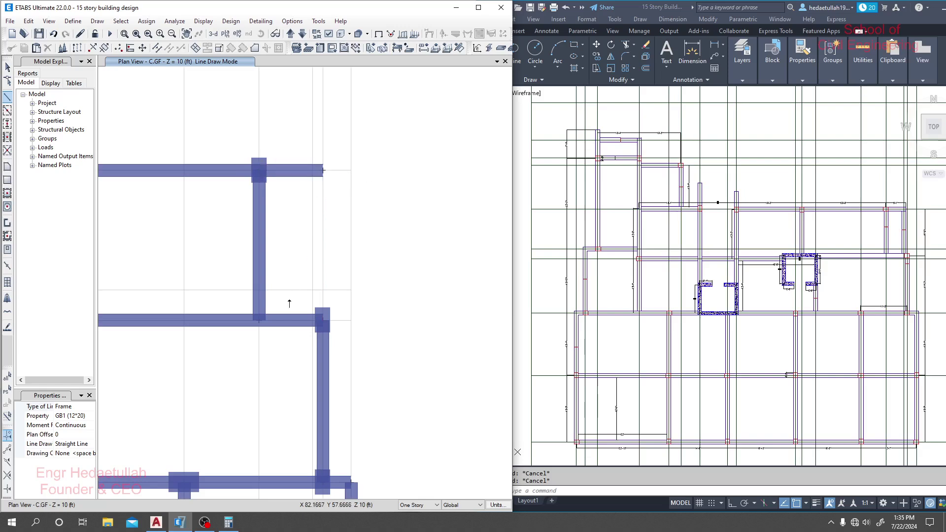
{"action": "left_click", "coordinate": [323, 321]}
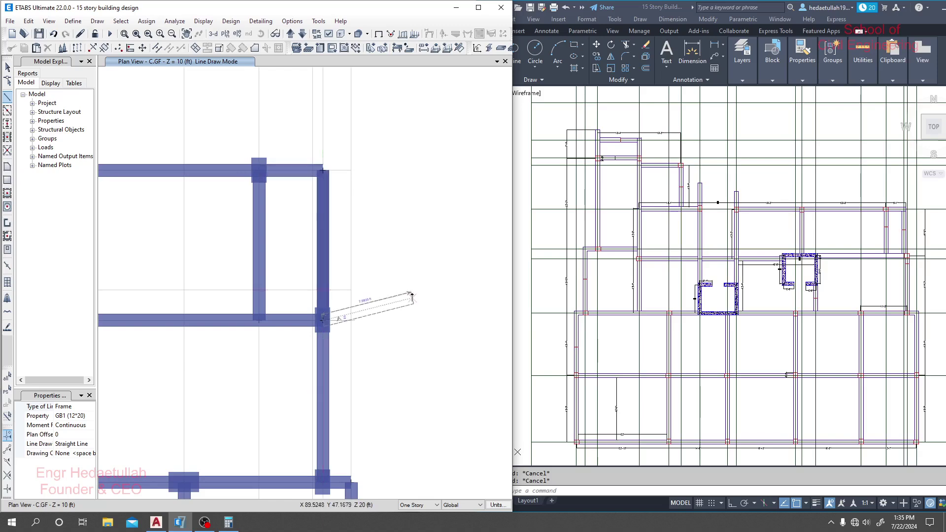
{"action": "key", "text": "Escape"}
{"action": "scroll", "coordinate": [418, 258], "scroll_direction": "down", "scroll_amount": 3}
{"action": "scroll", "coordinate": [463, 227], "scroll_direction": "up", "scroll_amount": 2}
{"action": "middle_click_drag", "start_coordinate": [280, 311], "coordinate": [306, 325]}
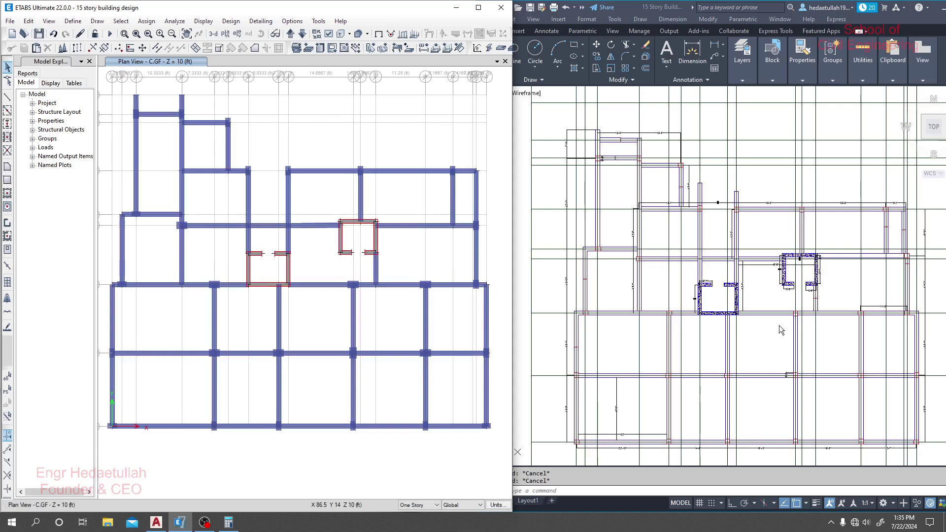
{"action": "middle_click_drag", "start_coordinate": [309, 155], "coordinate": [323, 155]}
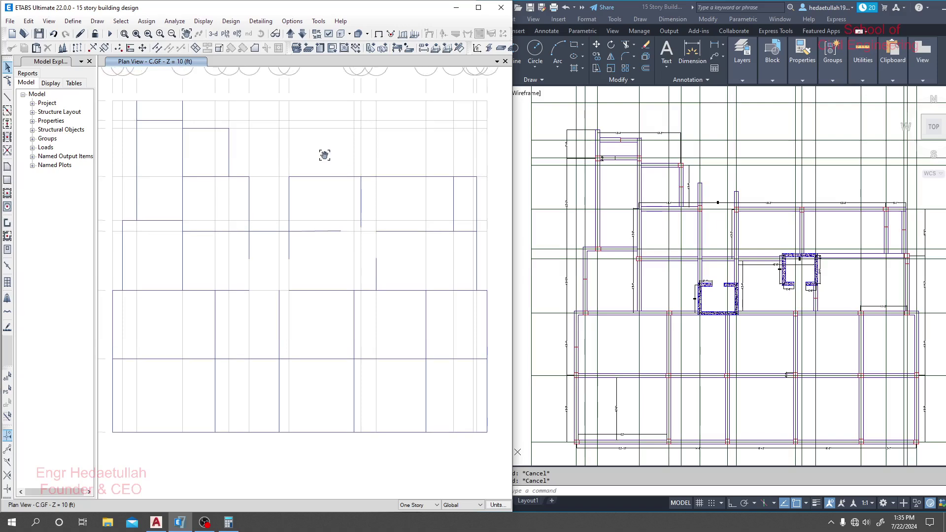
Maximize the ETABS window and switch the plan from extruded solids to line members
{"action": "left_click", "coordinate": [477, 8]}
{"action": "middle_click_drag", "start_coordinate": [435, 327], "coordinate": [415, 344]}
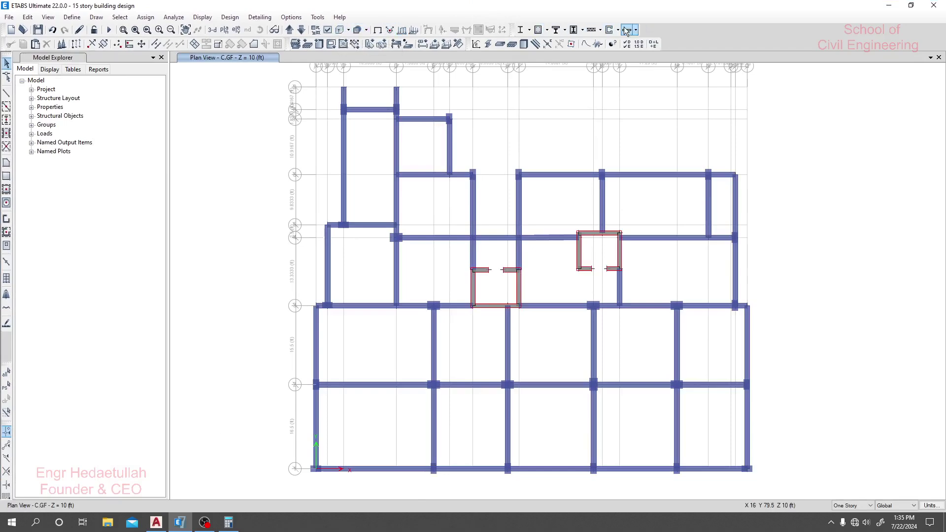
{"action": "left_click", "coordinate": [340, 30]}
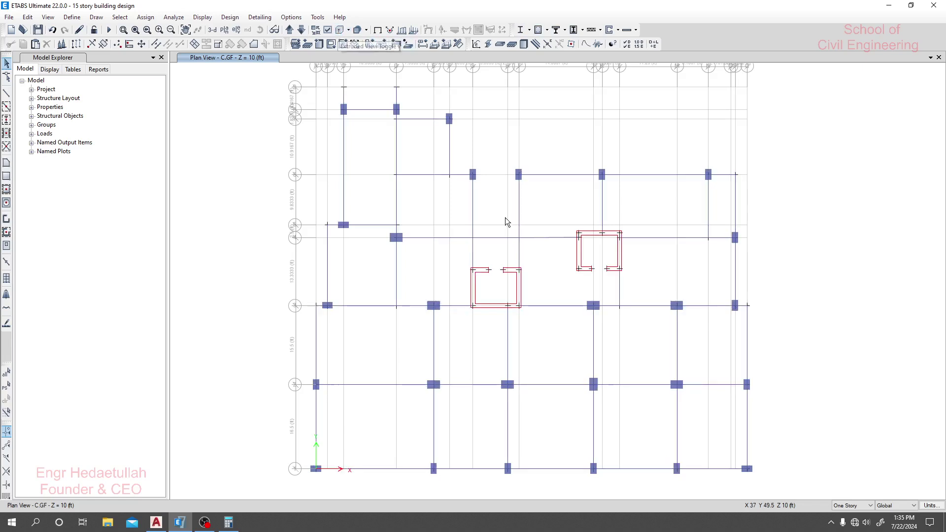
{"action": "middle_click_drag", "start_coordinate": [500, 219], "coordinate": [483, 225]}
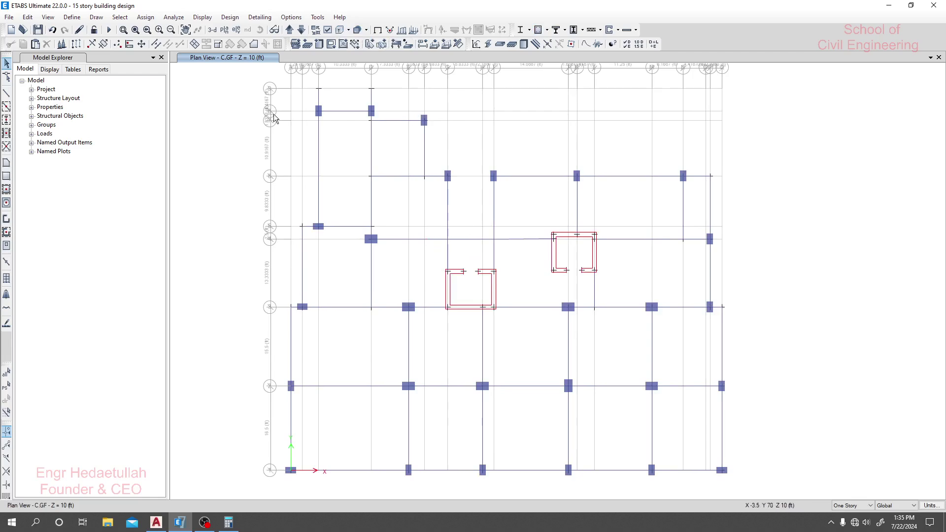
Switch to 3D, frame the base level, and turn on extruded members
{"action": "left_click", "coordinate": [212, 30]}
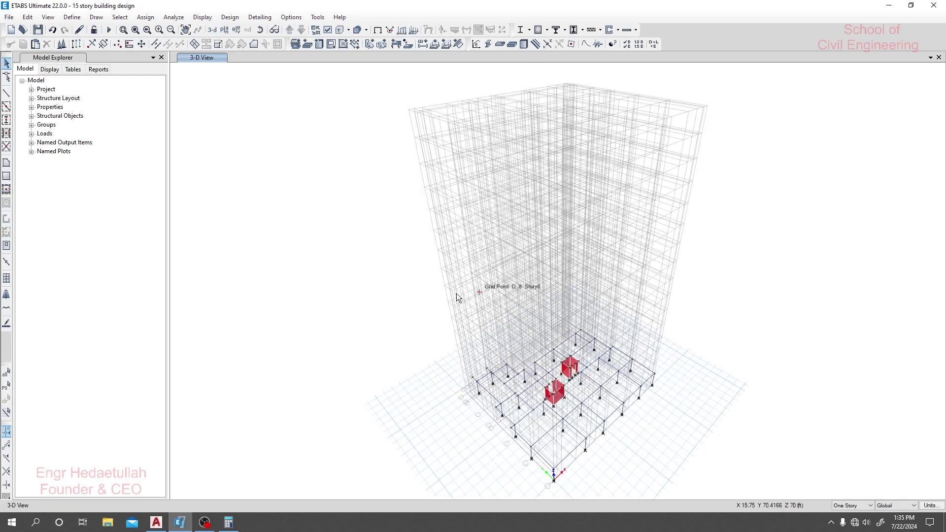
{"action": "middle_click_drag", "start_coordinate": [413, 314], "coordinate": [408, 359], "text": "shift"}
{"action": "scroll", "coordinate": [542, 383], "scroll_direction": "up", "scroll_amount": 2}
{"action": "scroll", "coordinate": [542, 383], "scroll_direction": "up", "scroll_amount": 2}
{"action": "middle_click_drag", "start_coordinate": [524, 387], "coordinate": [526, 319]}
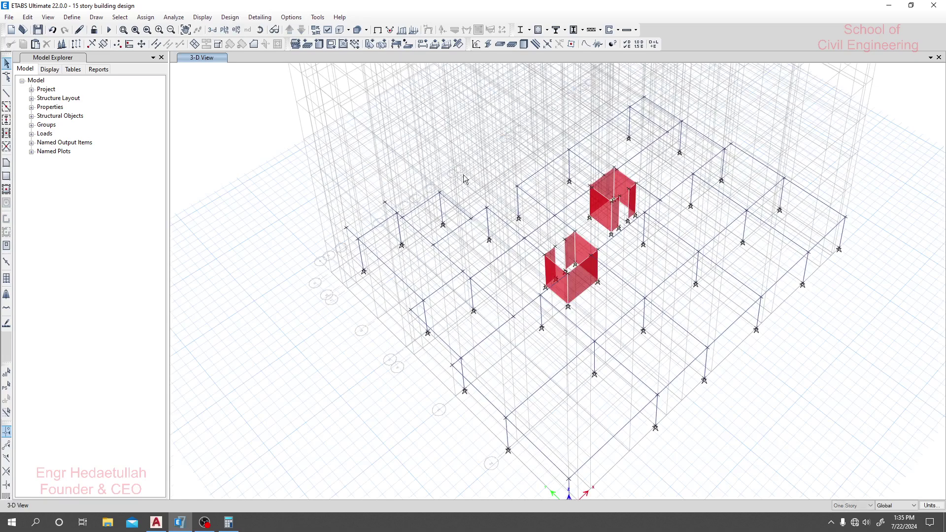
{"action": "left_click", "coordinate": [341, 30]}
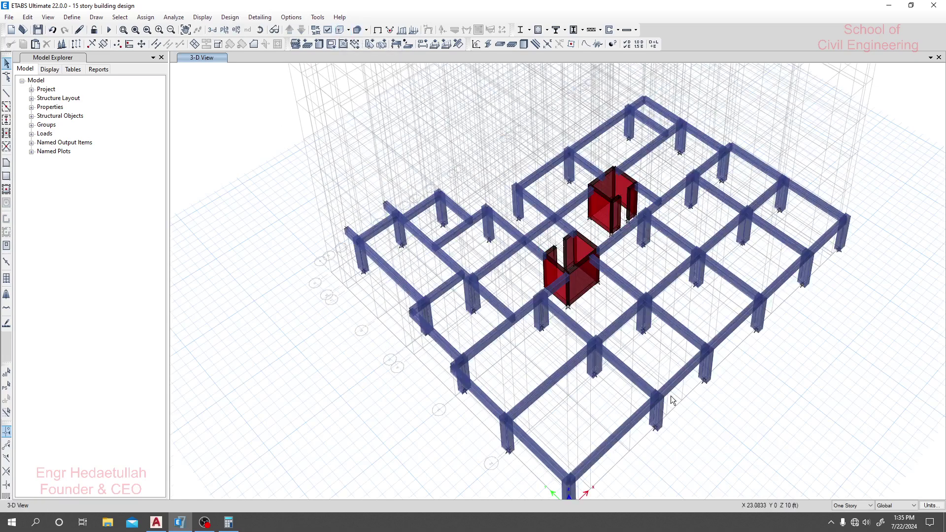